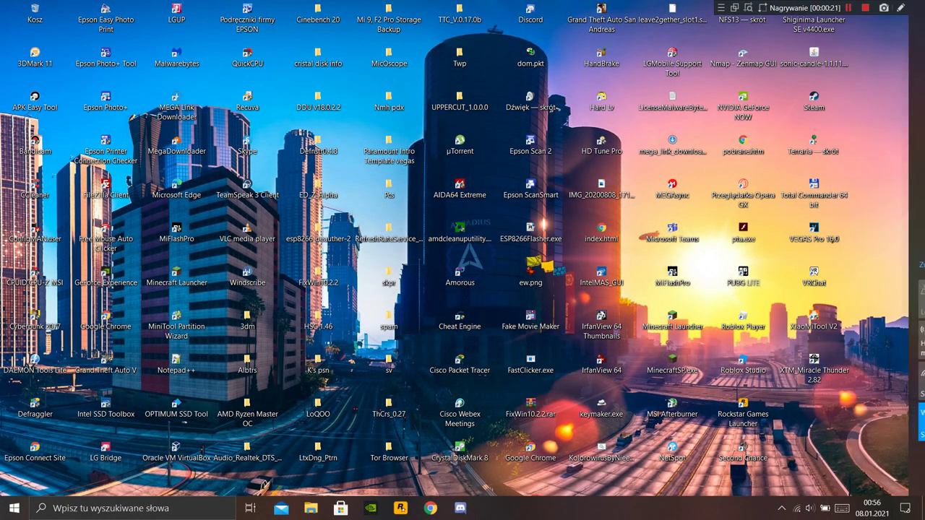
# - Open the Windows Settings (Ustawienia) and maximize the window
pyautogui.click(905, 509)
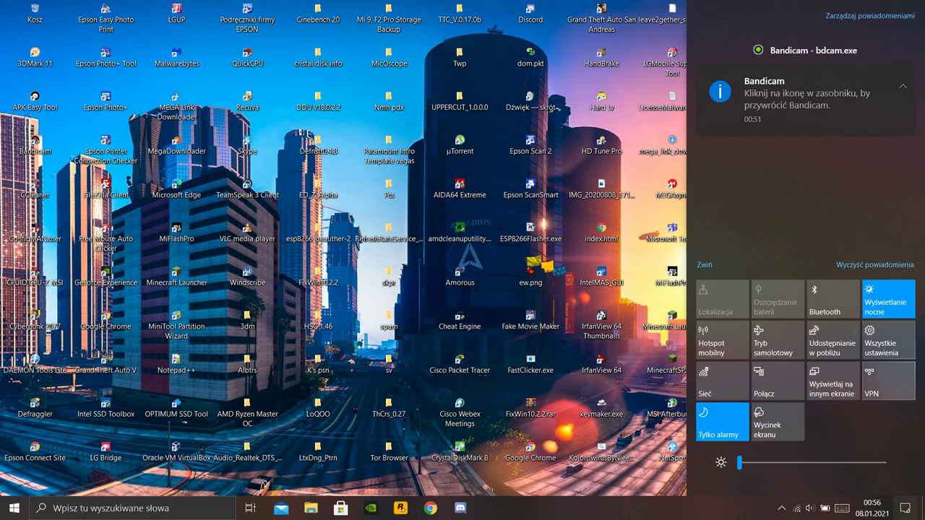
pyautogui.click(885, 340)
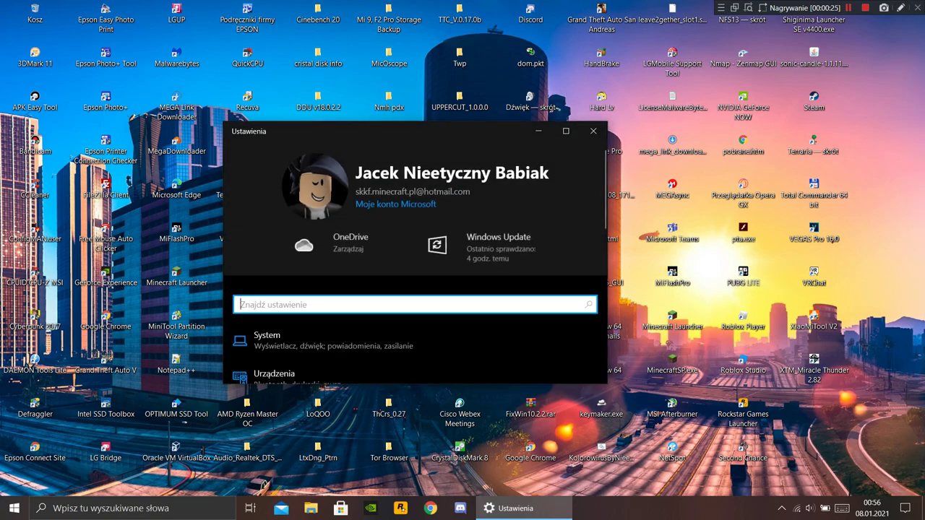
pyautogui.click(565, 131)
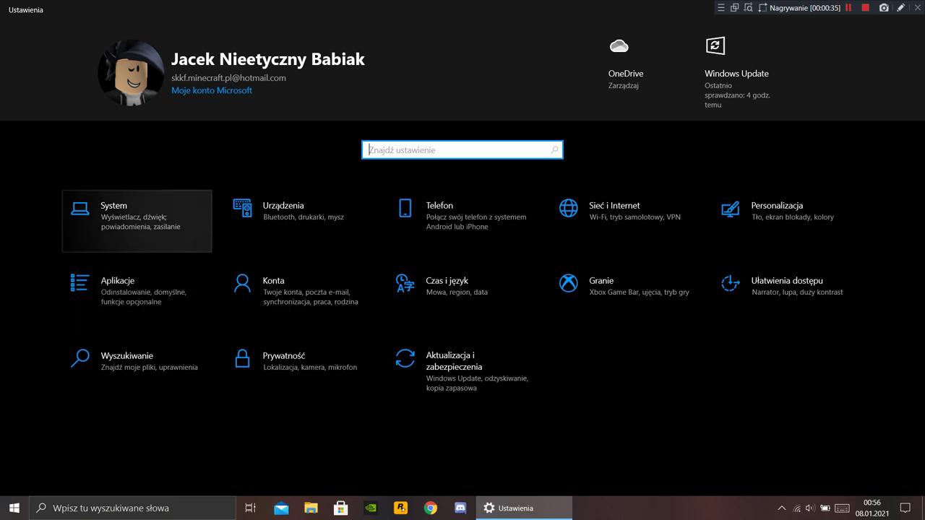
pyautogui.click(905, 508)
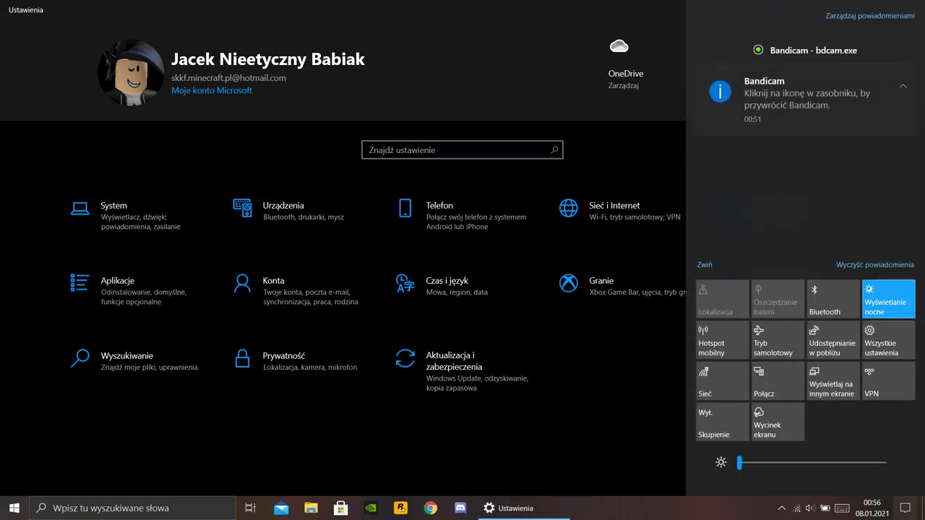
pyautogui.click(14, 508)
pyautogui.moveTo(15, 453)
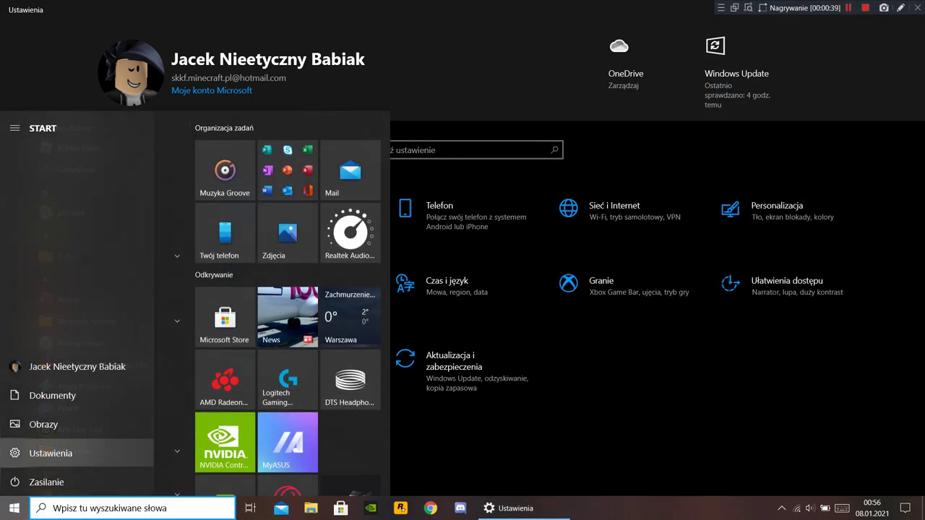
pyautogui.click(462, 149)
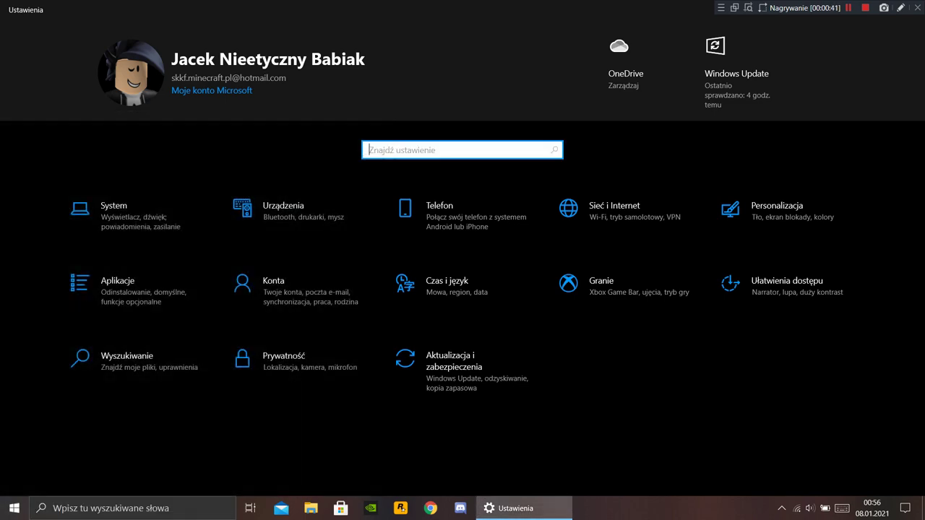
# - Open the Aplikacje i funkcje settings and search the installed apps list for "asus"
pyautogui.click(116, 289)
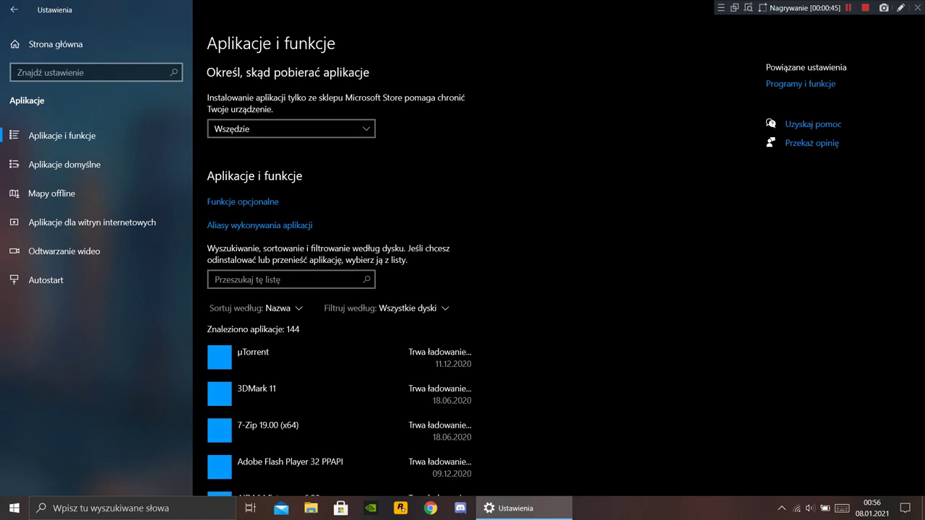
pyautogui.click(290, 279)
pyautogui.write('a')
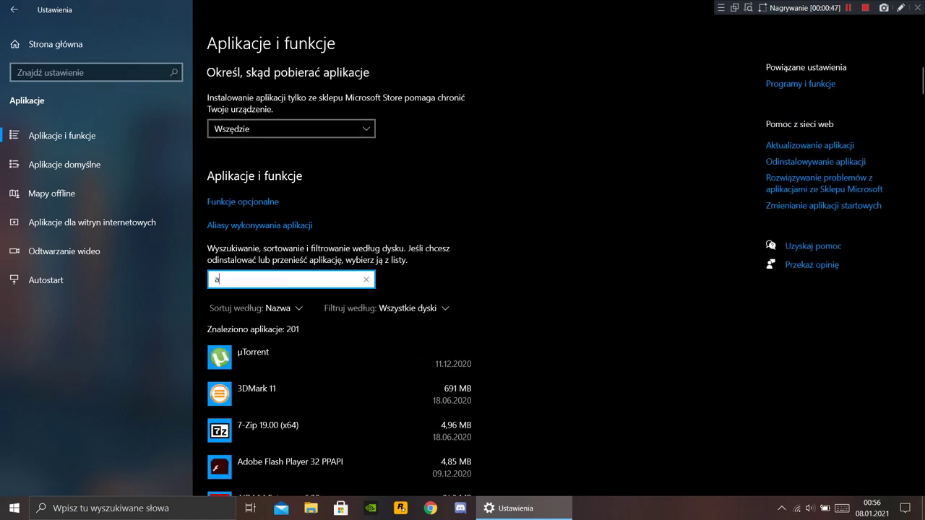
pyautogui.write('sus')
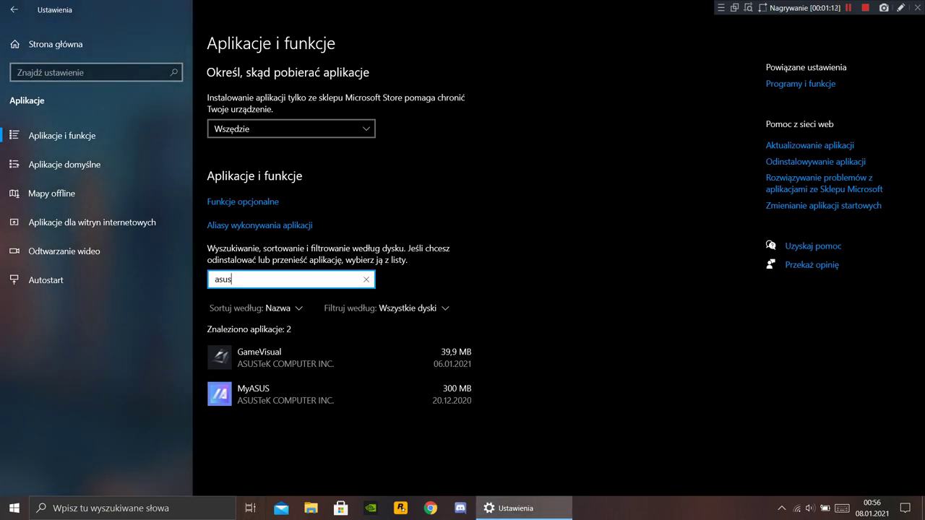
# - Replace the search term in the installed apps list with "rog"
pyautogui.press('BackSpace')
pyautogui.press('BackSpace')
pyautogui.press('BackSpace')
pyautogui.press('BackSpace')
pyautogui.write('rog-')
pyautogui.press('BackSpace')
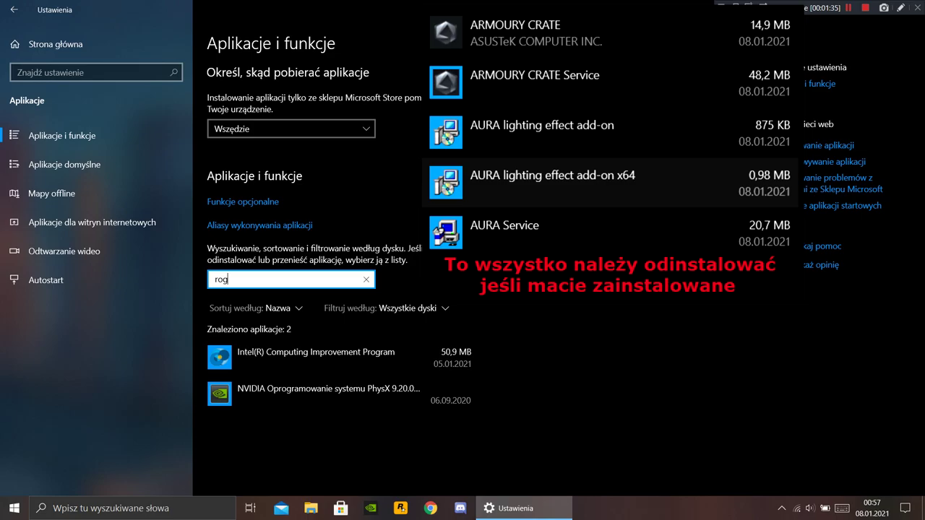
# - Restore Settings to a smaller window, examine the filtered apps list for ASUS software, and close Settings
pyautogui.moveTo(367, 9); pyautogui.dragTo(384, 135)
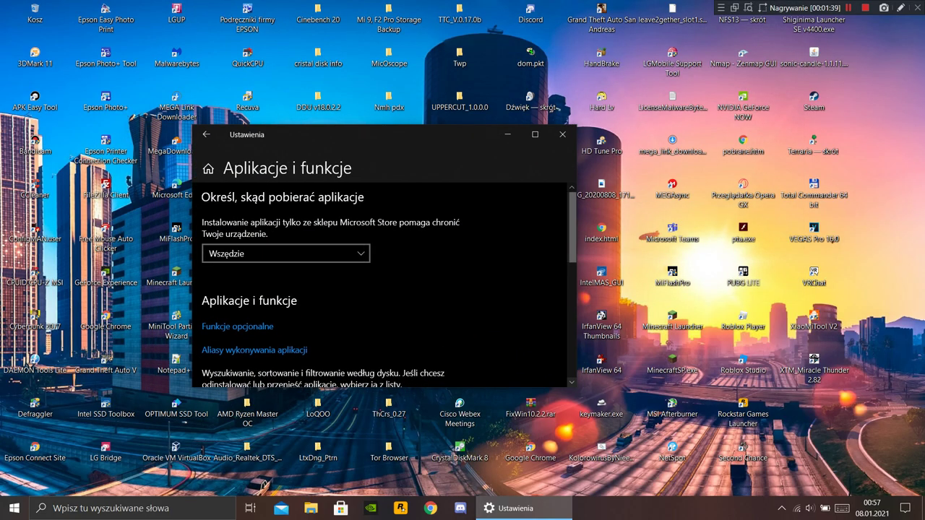
pyautogui.press('super+Up')
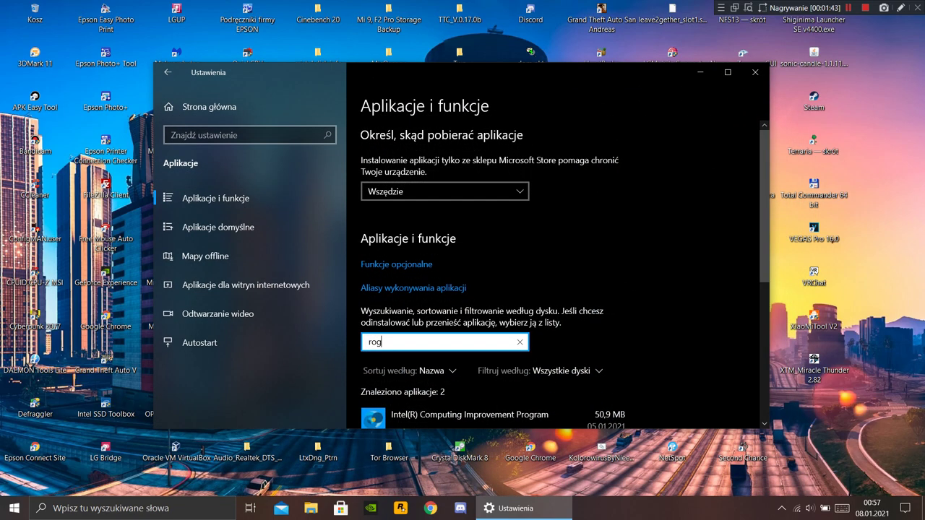
pyautogui.scroll(-3, 557, 274)
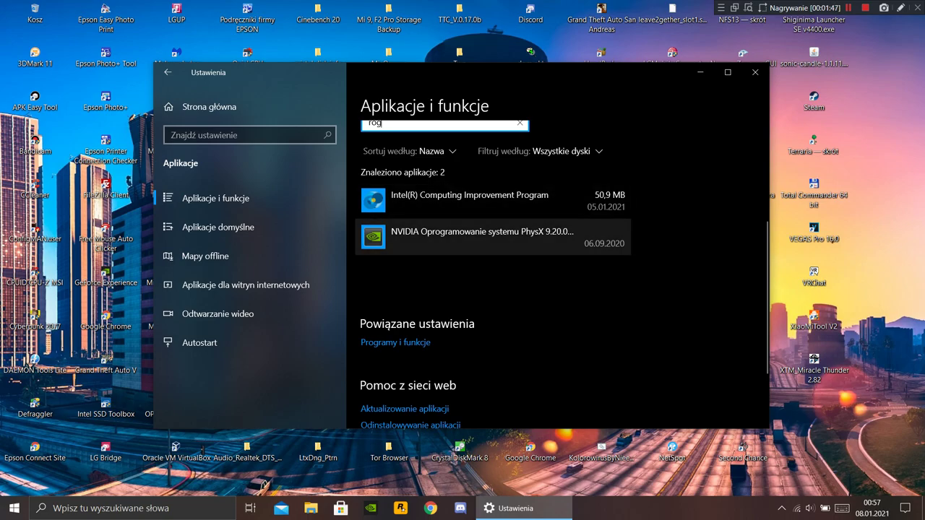
pyautogui.scroll(2, 491, 238)
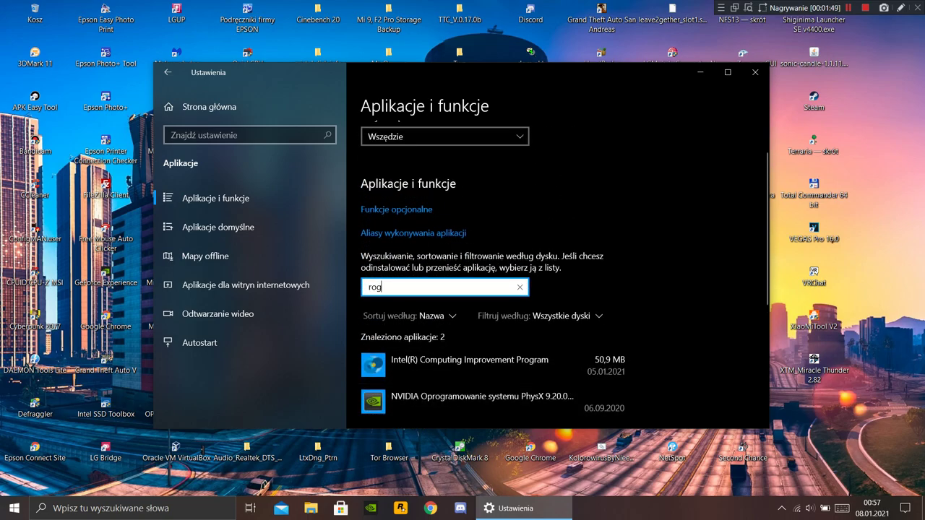
pyautogui.scroll(-3, 556, 275)
pyautogui.scroll(2, 556, 274)
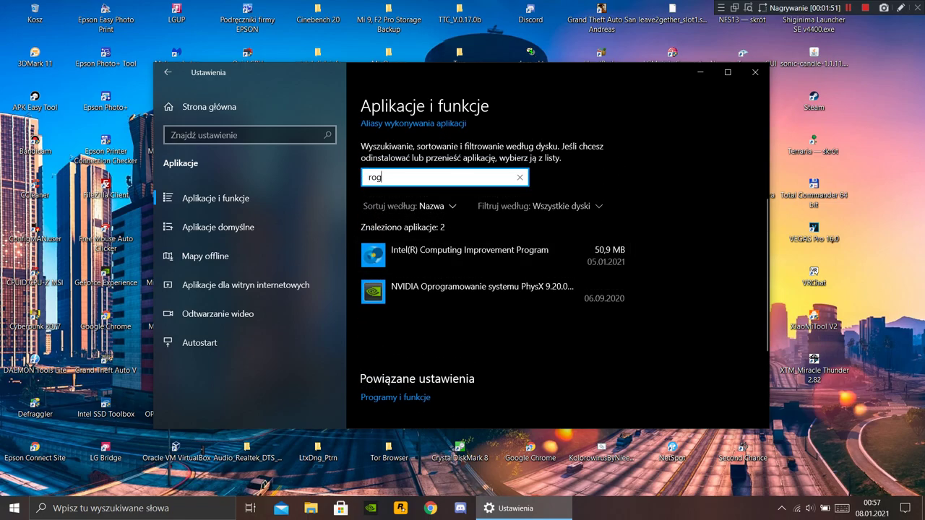
pyautogui.scroll(2, 557, 260)
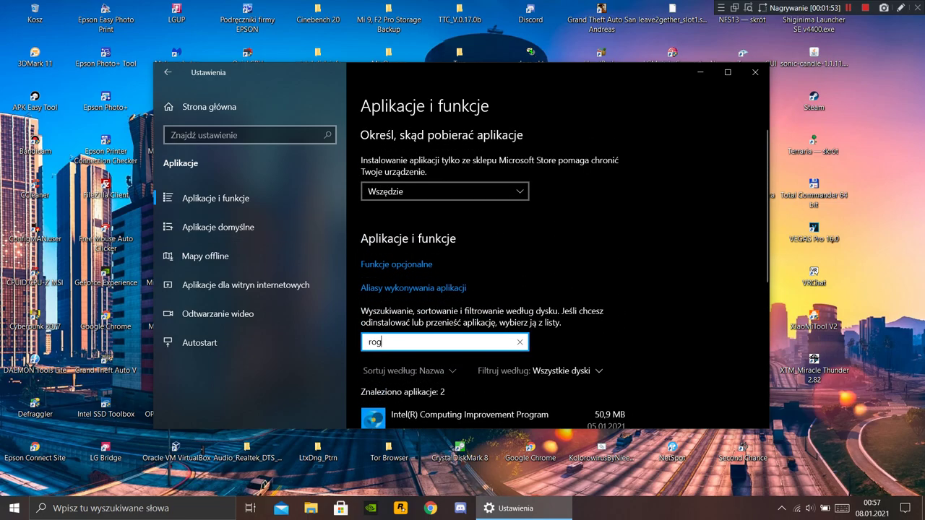
pyautogui.scroll(-2, 434, 310)
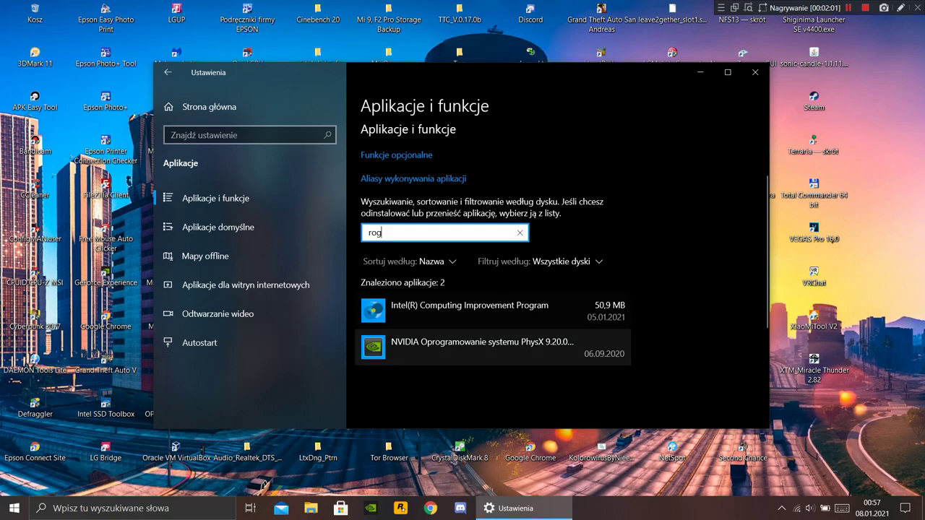
pyautogui.scroll(2, 563, 275)
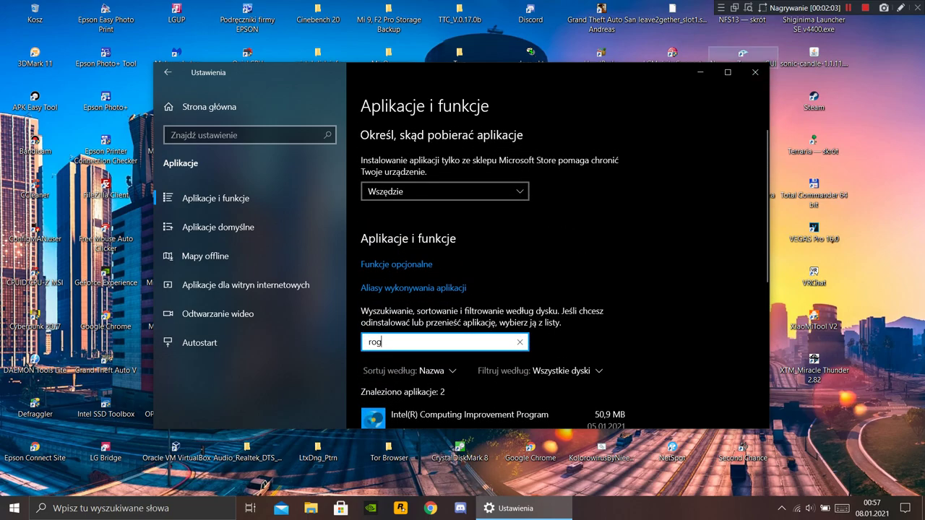
pyautogui.scroll(-5, 563, 275)
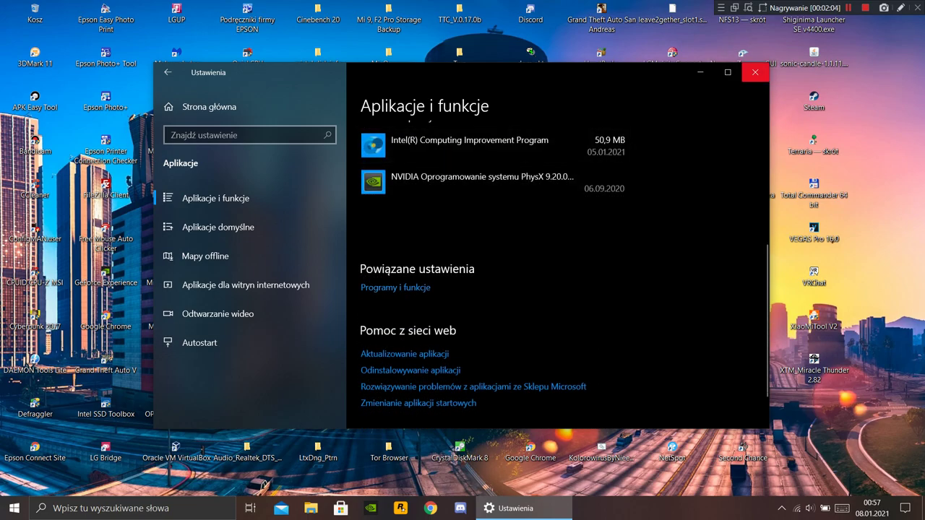
pyautogui.click(755, 73)
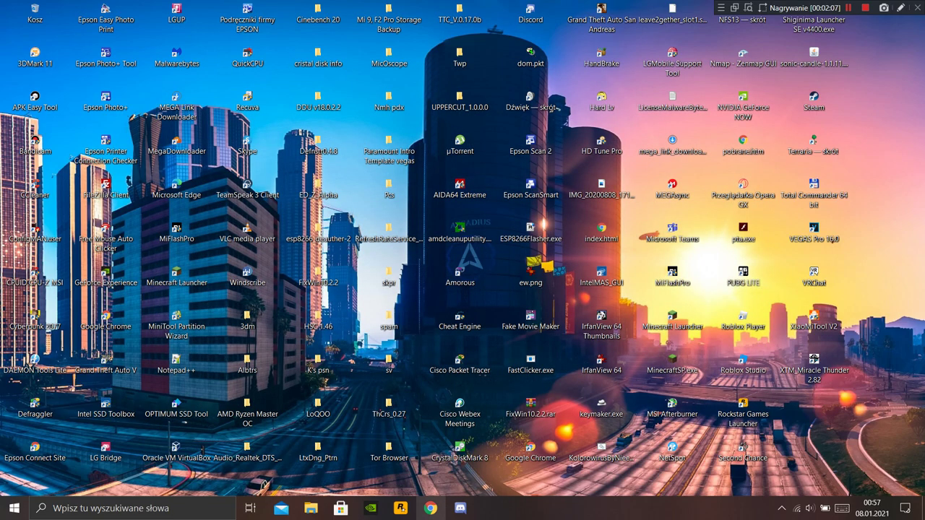
# - Switch to Google Chrome, maximize it, and open the bookmarked FX505Drv page on the ASUS support site
pyautogui.click(430, 508)
pyautogui.click(740, 114)
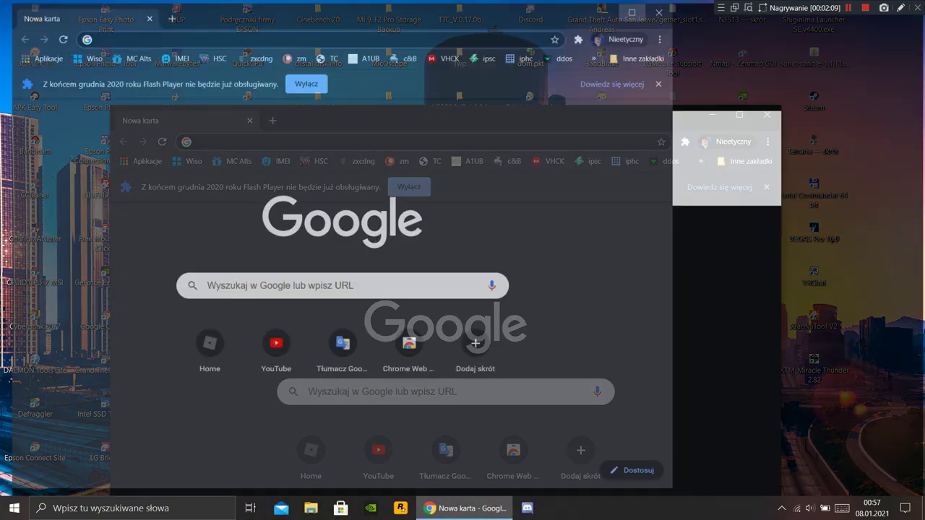
pyautogui.click(636, 51)
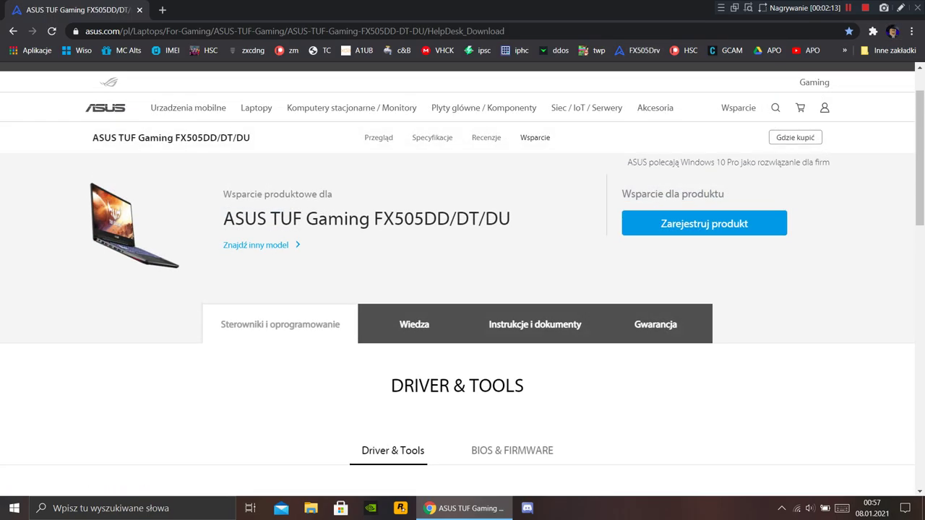
# - Choose FX505DT as the laptop model and Windows 10 64-bit as the operating system for the driver downloads
pyautogui.scroll(-1, 462, 278)
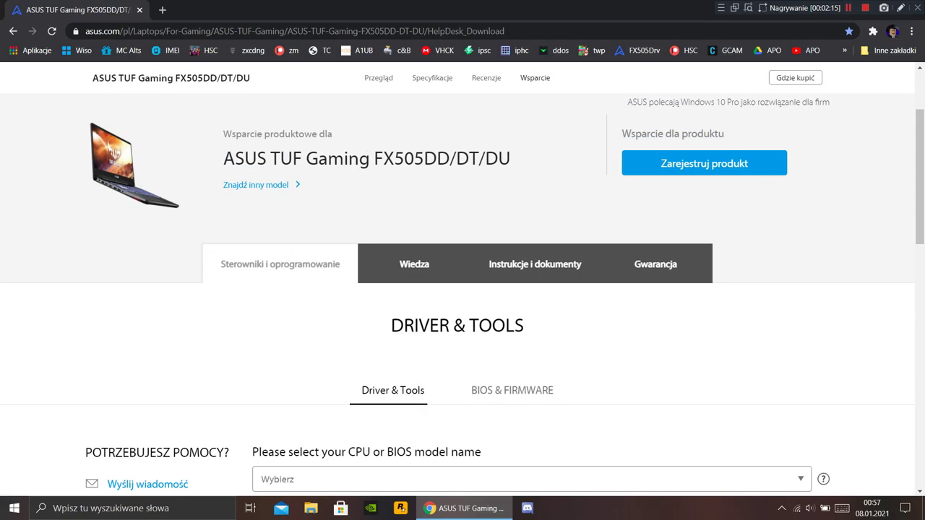
pyautogui.scroll(-3, 462, 278)
pyautogui.click(531, 299)
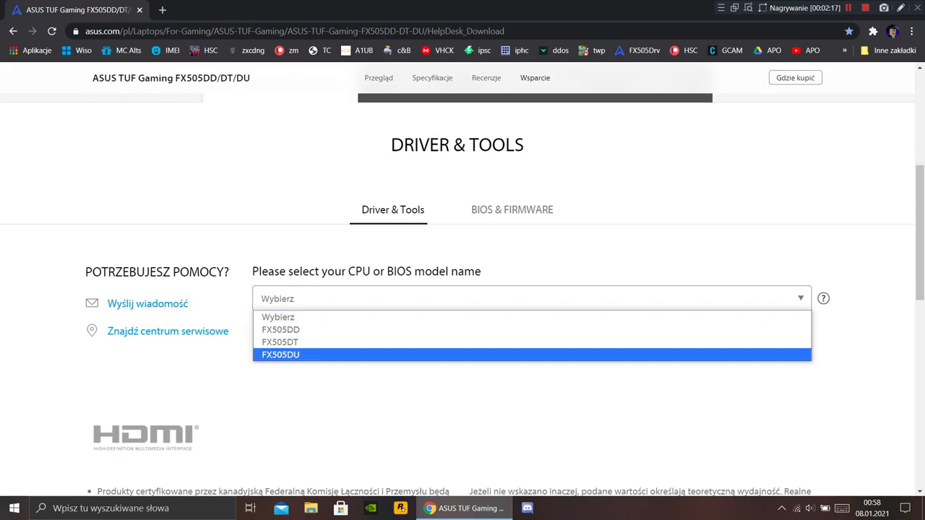
pyautogui.click(532, 343)
pyautogui.click(532, 298)
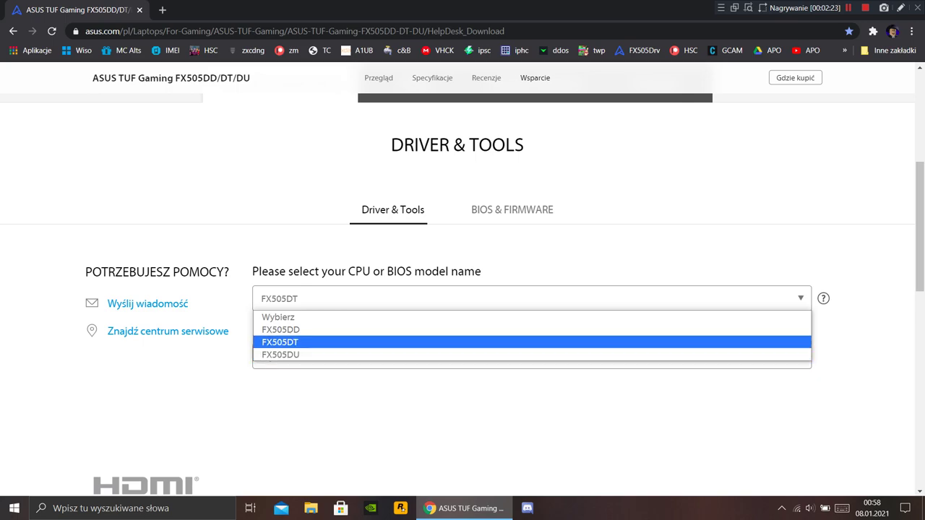
pyautogui.click(531, 342)
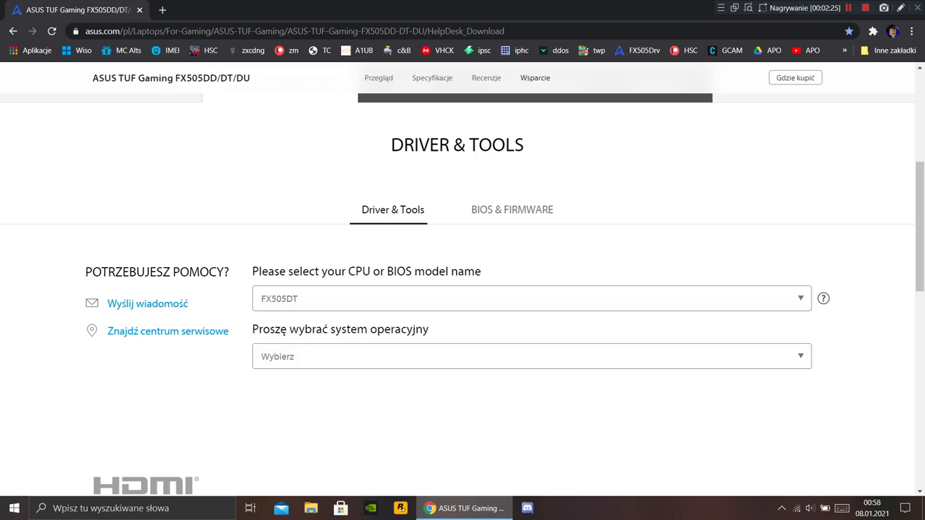
pyautogui.click(532, 356)
pyautogui.press('Down')
pyautogui.press('Return')
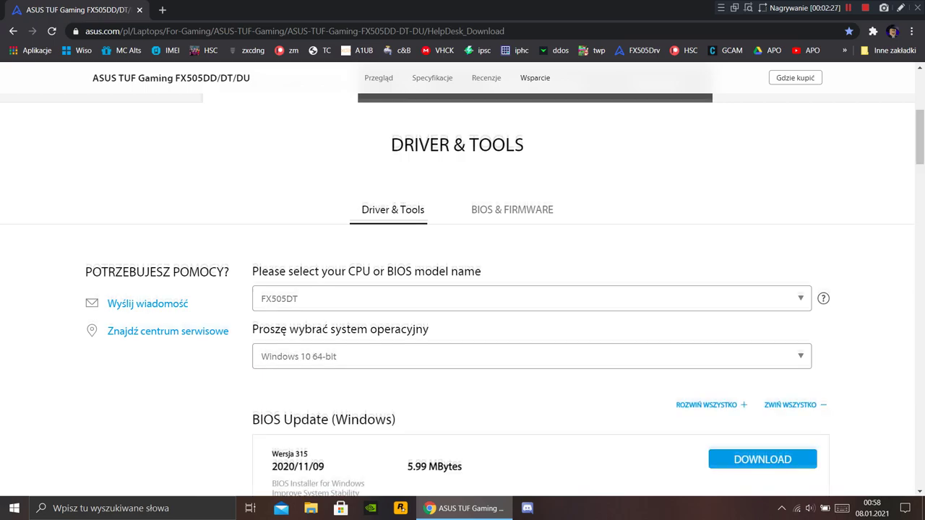
# - Look through the driver listing down to the Chipset section and examine the AMD Graphics, Chipset and HDMI Driver description
pyautogui.scroll(-1, 462, 289)
pyautogui.scroll(-1, 463, 289)
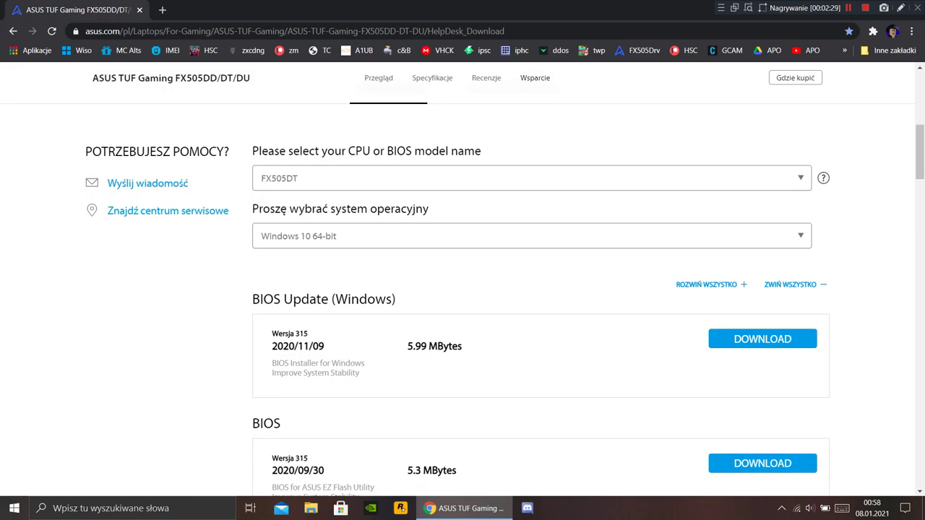
pyautogui.scroll(1, 462, 289)
pyautogui.scroll(-3, 462, 289)
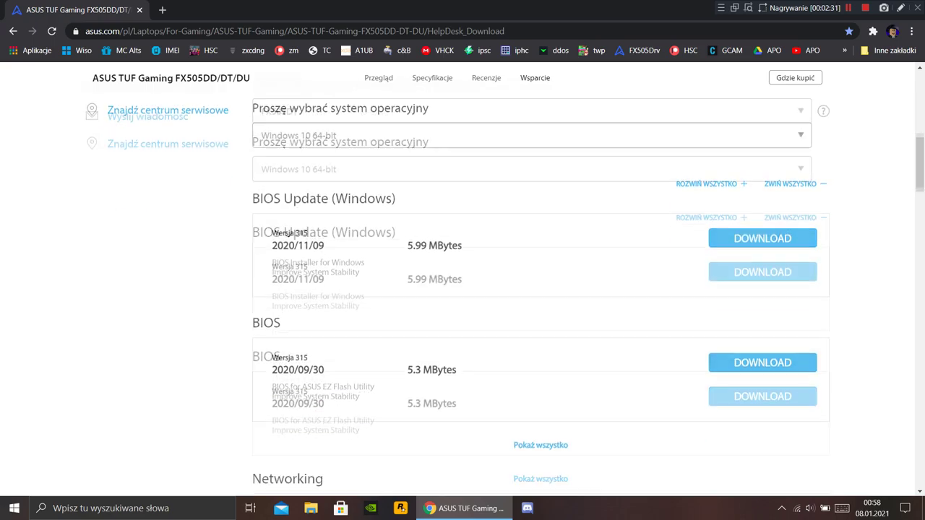
pyautogui.scroll(-5, 463, 289)
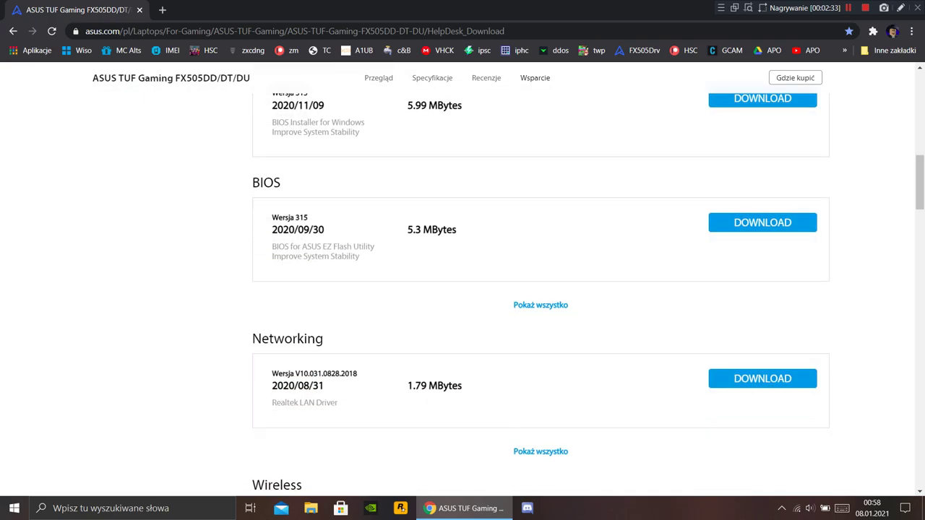
pyautogui.scroll(-2, 462, 289)
pyautogui.scroll(-2, 462, 289)
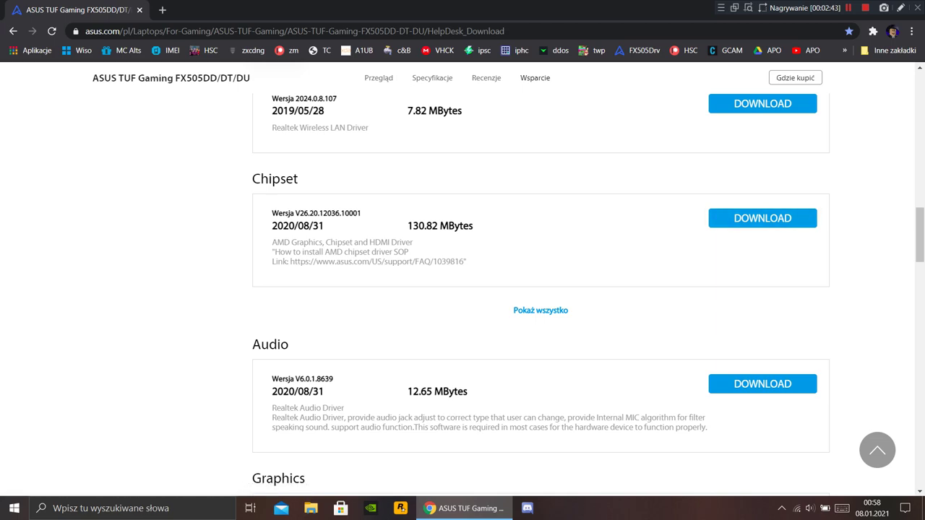
pyautogui.moveTo(271, 241); pyautogui.dragTo(467, 262)
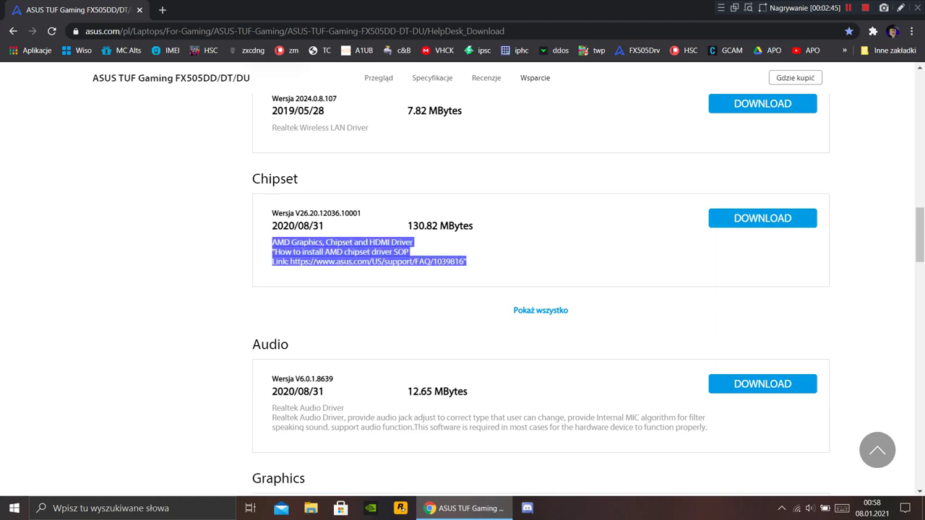
pyautogui.click(492, 263)
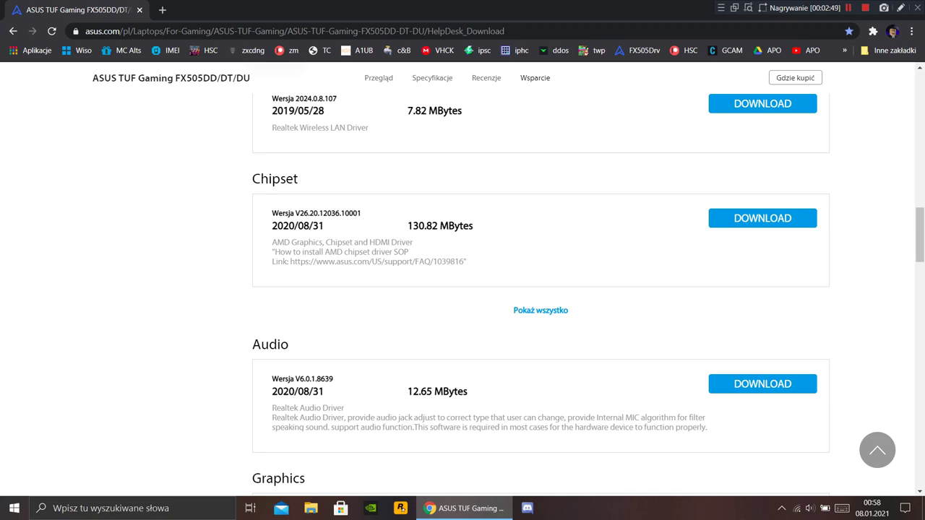
# - Open the Windows Device Manager (Menedżer urządzeń)
pyautogui.rightClick(14, 508)
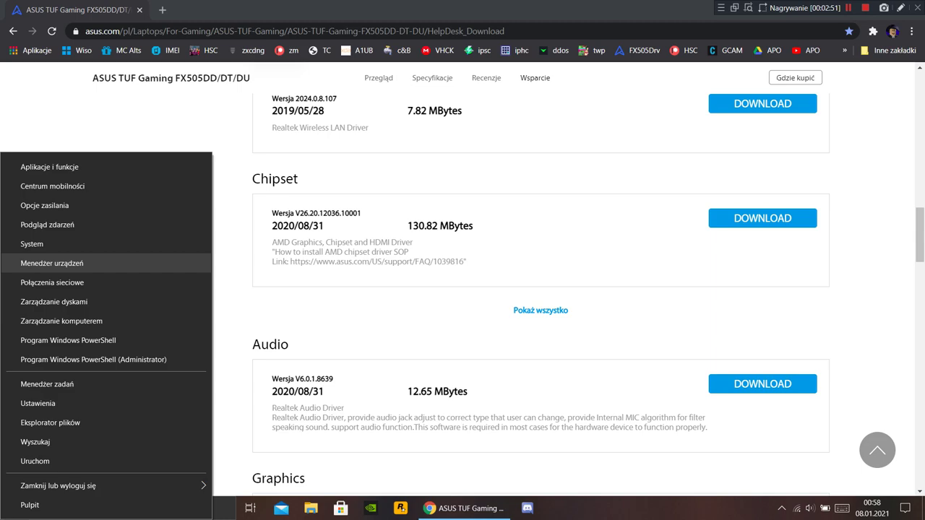
pyautogui.click(52, 263)
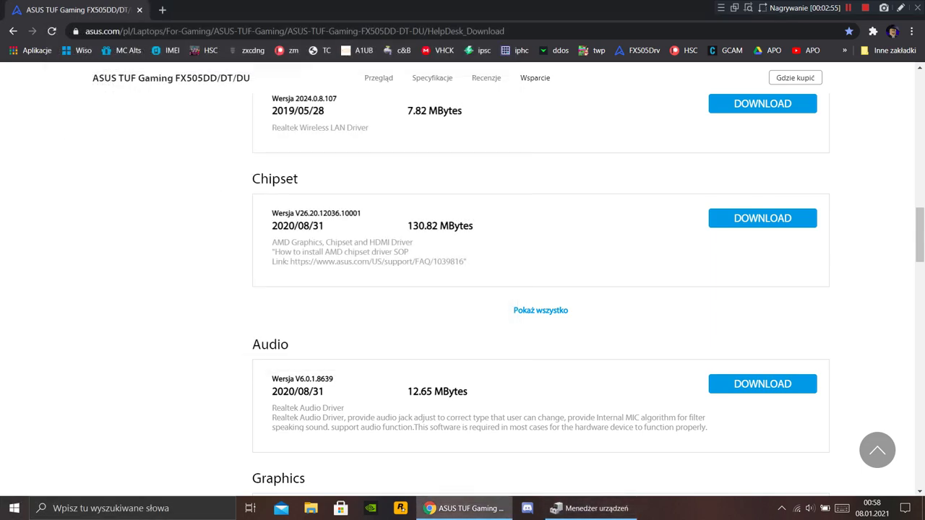
# - Check the driver version of the AMD Radeon Vega 8 Graphics adapter under the display adapters (Karty graficzne)
pyautogui.doubleClick(232, 35)
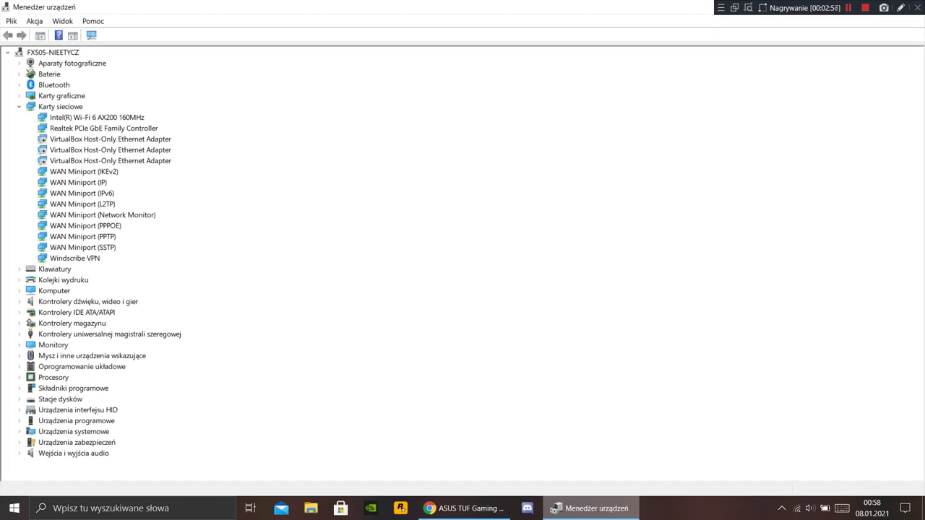
pyautogui.moveTo(232, 6); pyautogui.dragTo(477, 111)
pyautogui.doubleClick(422, 202)
pyautogui.doubleClick(455, 213)
pyautogui.hotkey('ctrl', 'Tab')
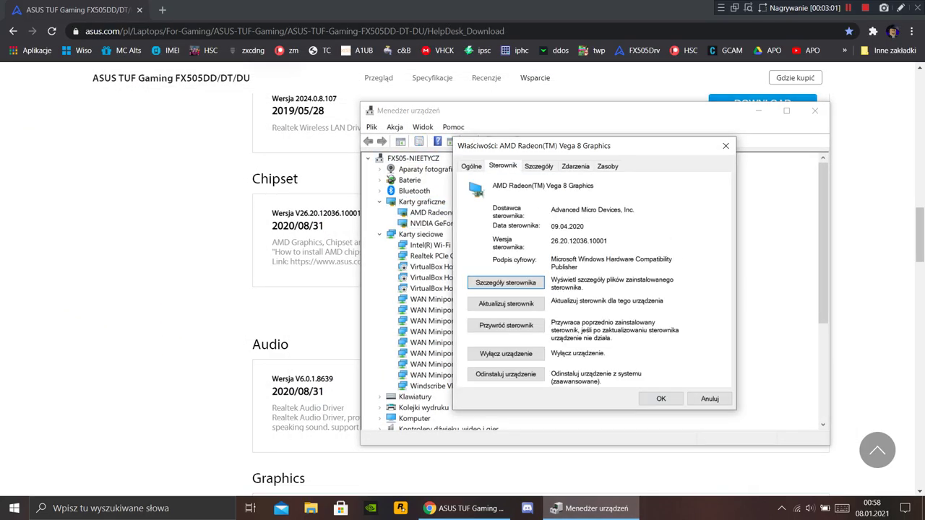
pyautogui.moveTo(571, 241); pyautogui.dragTo(608, 241)
pyautogui.click(572, 241)
# - Close the adapter properties and Device Manager, and highlight 12036.10001 in the Chipset driver version on the ASUS page
pyautogui.click(726, 145)
pyautogui.click(814, 110)
pyautogui.moveTo(361, 213); pyautogui.dragTo(320, 213)
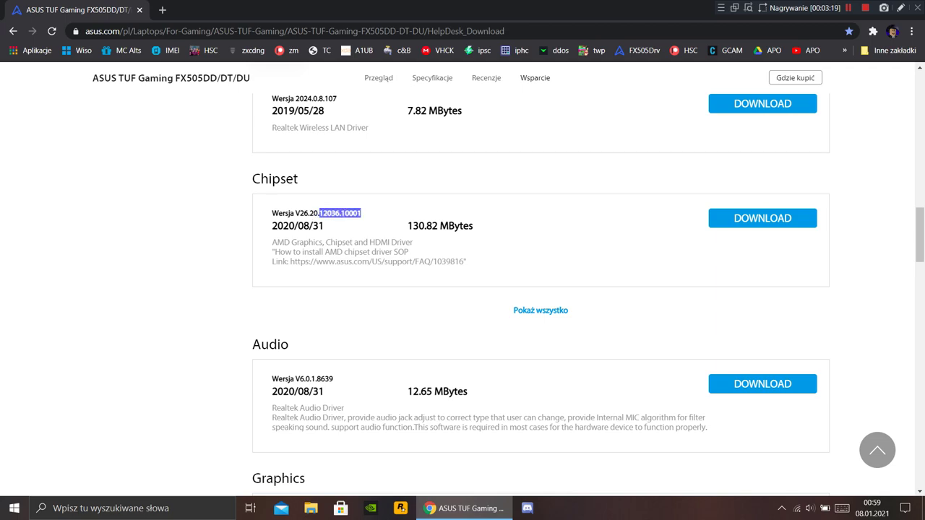
# - Open the installed programs list (Programy i funkcje) through Control Panel, view it, and close it again
pyautogui.press('super+s')
pyautogui.write('pan')
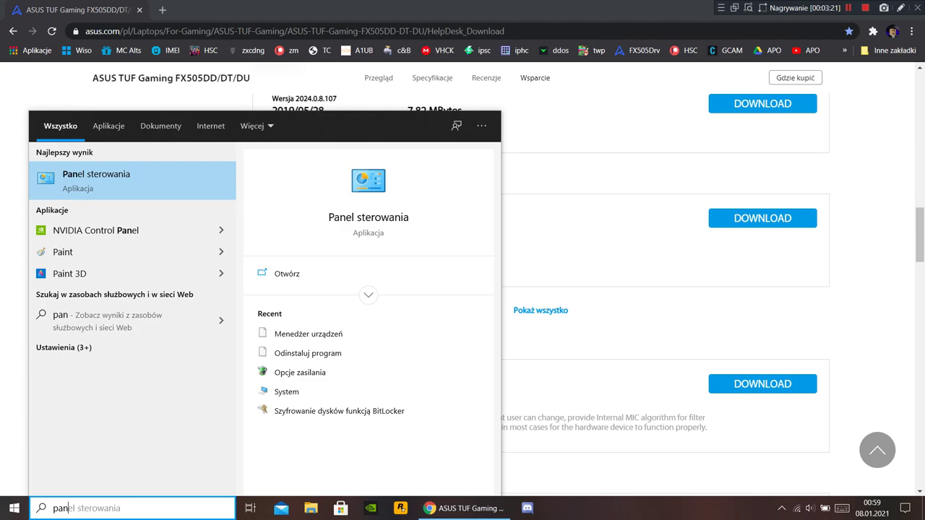
pyautogui.press('Return')
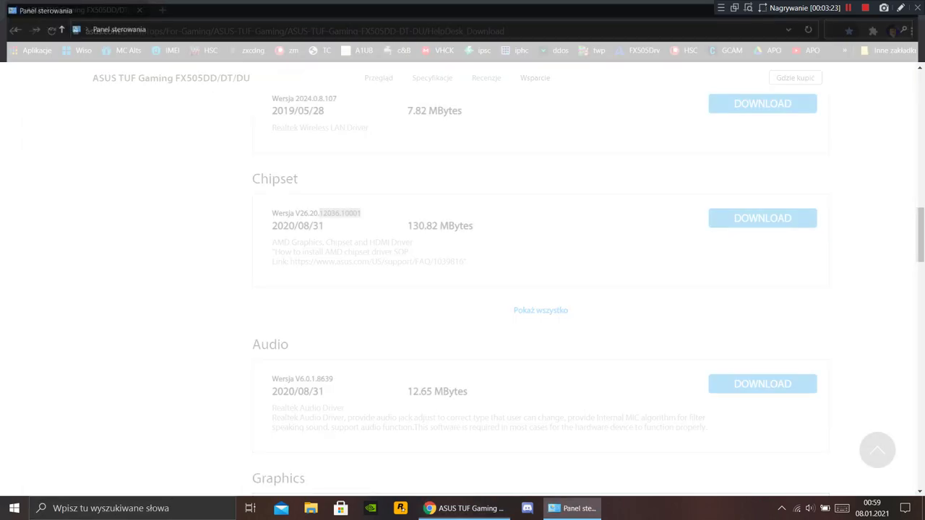
pyautogui.click(320, 248)
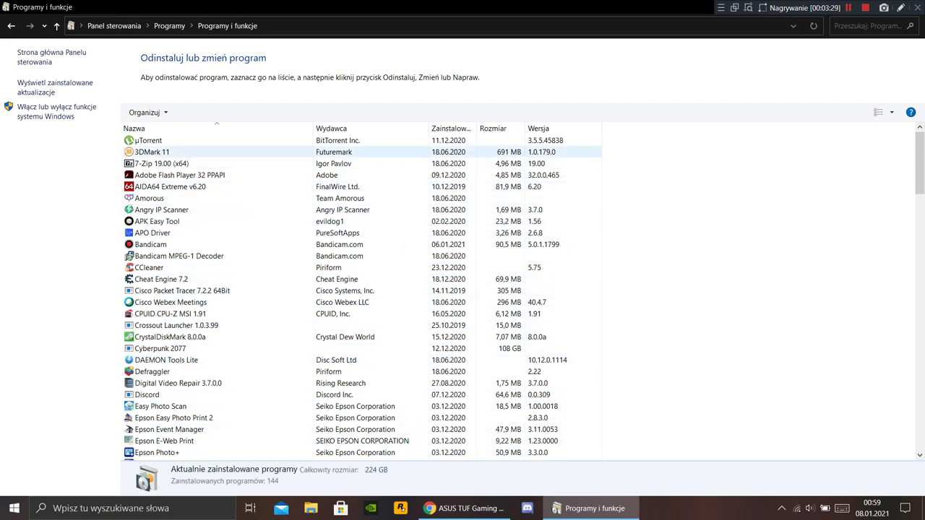
pyautogui.moveTo(318, 7); pyautogui.dragTo(334, 189)
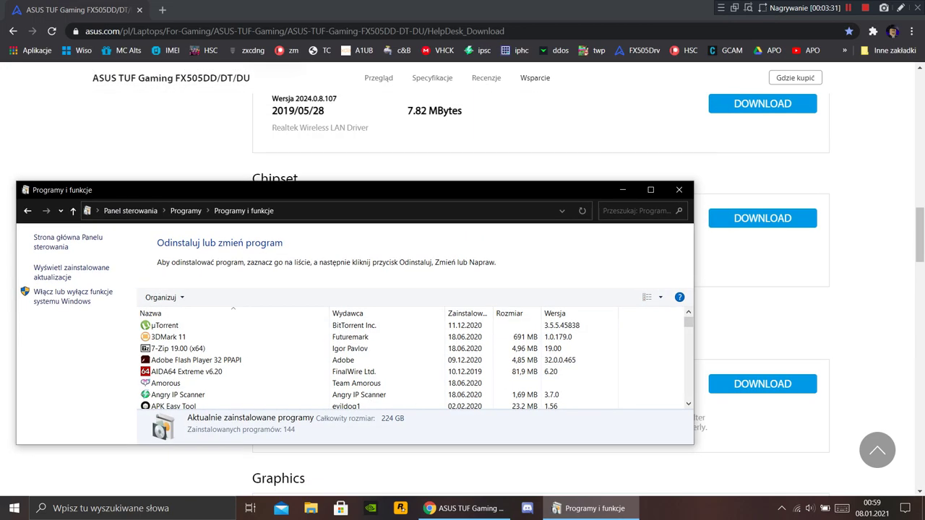
pyautogui.click(678, 190)
pyautogui.press('super+Down')
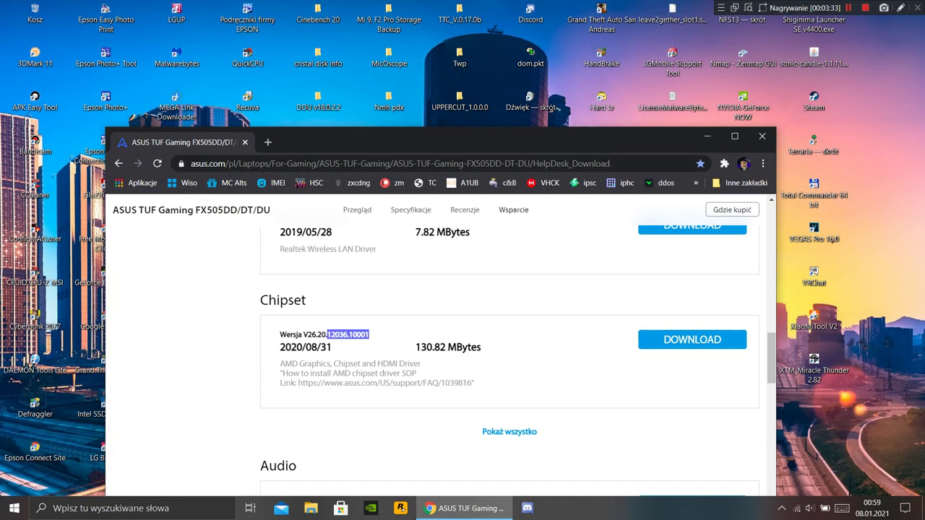
pyautogui.rightClick(780, 218)
pyautogui.moveTo(811, 227)
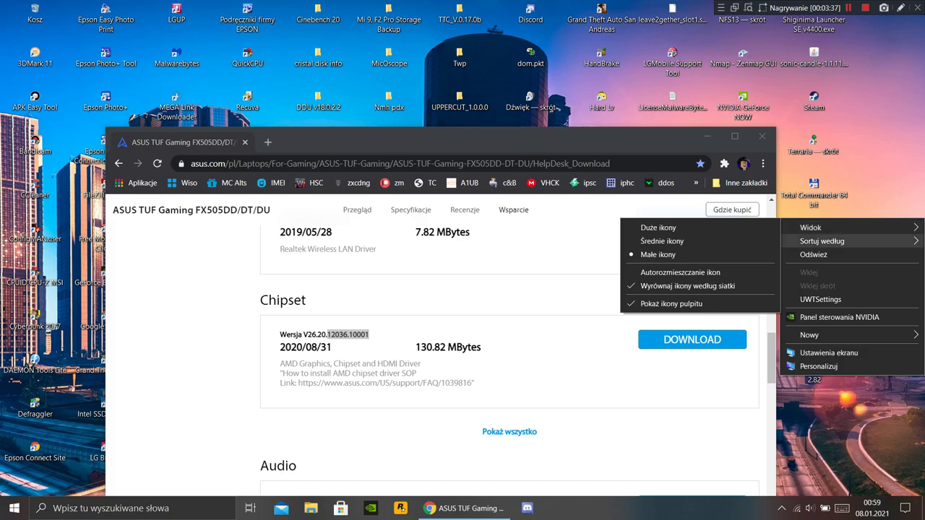
pyautogui.click(735, 137)
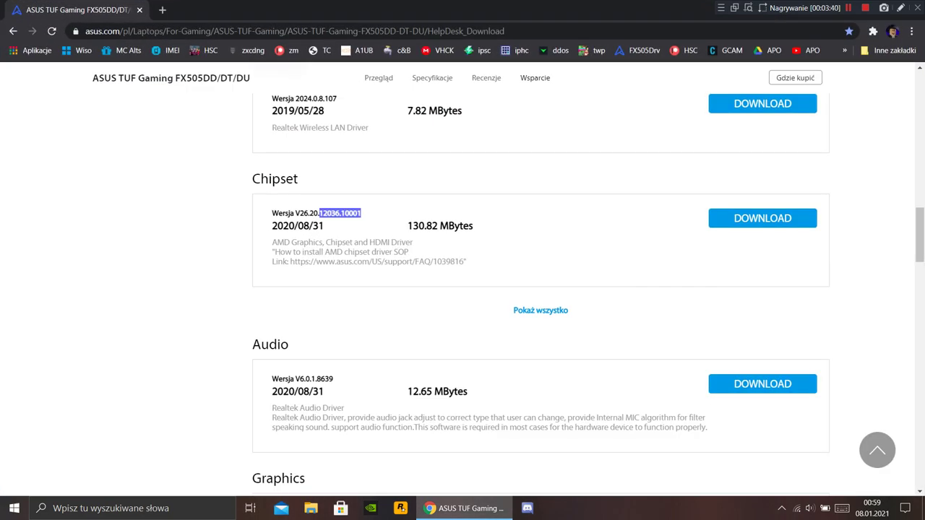
# - Go past the Audio, Graphics and Hotfix drivers and show all downloads in the Utilities section
pyautogui.scroll(3, 540, 289)
pyautogui.scroll(-3, 540, 289)
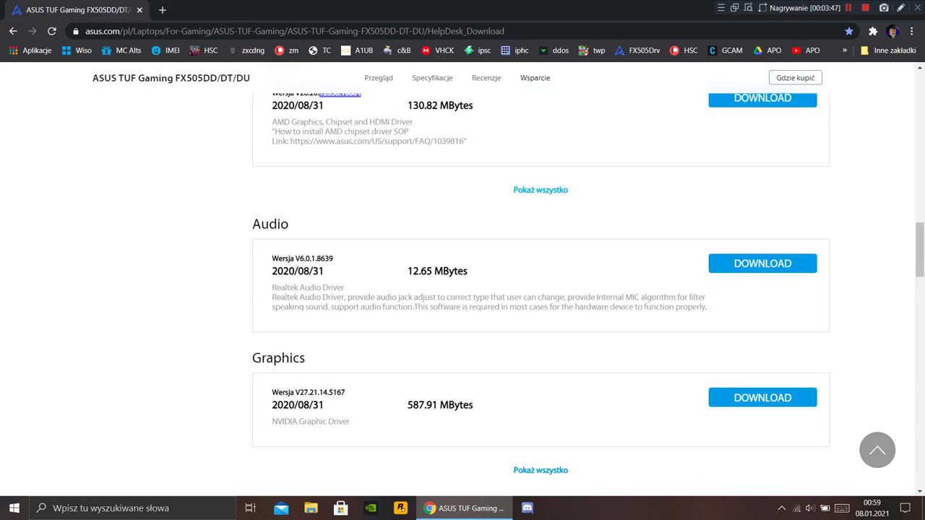
pyautogui.scroll(-3, 540, 288)
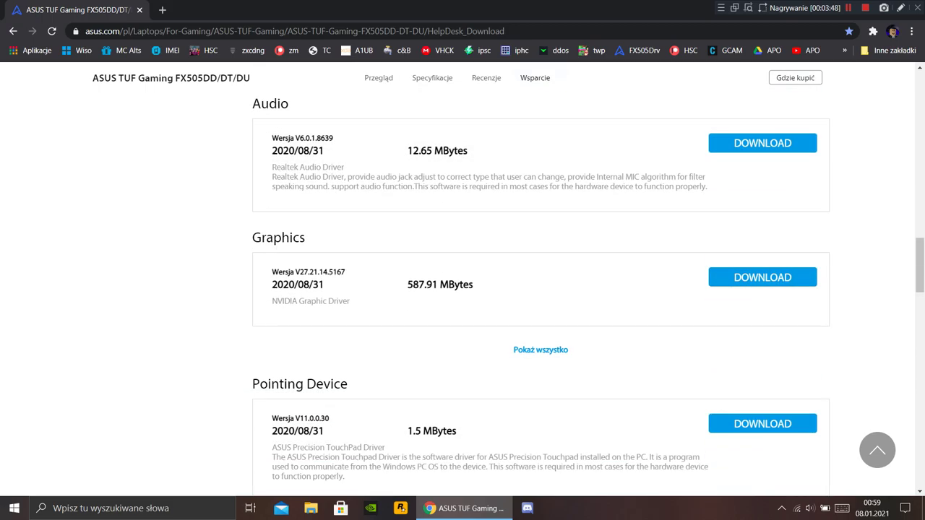
pyautogui.scroll(2, 540, 289)
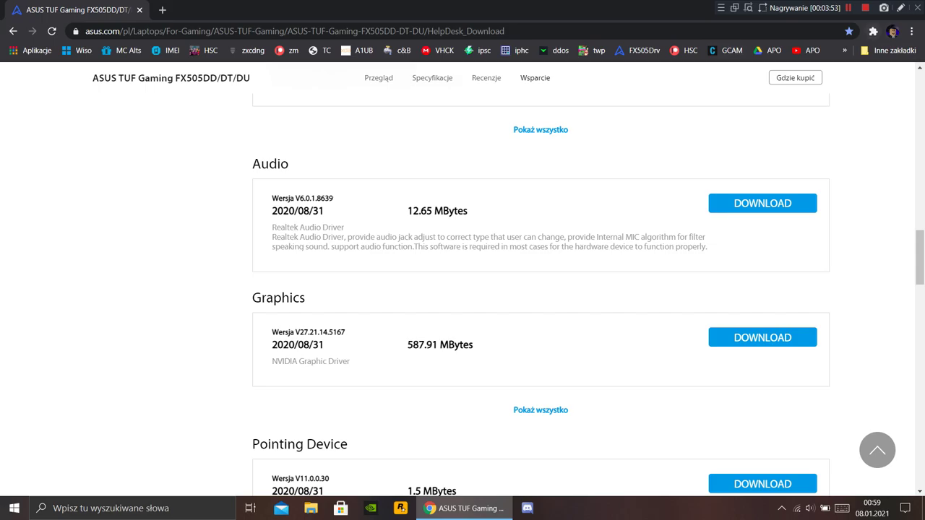
pyautogui.scroll(-9, 540, 289)
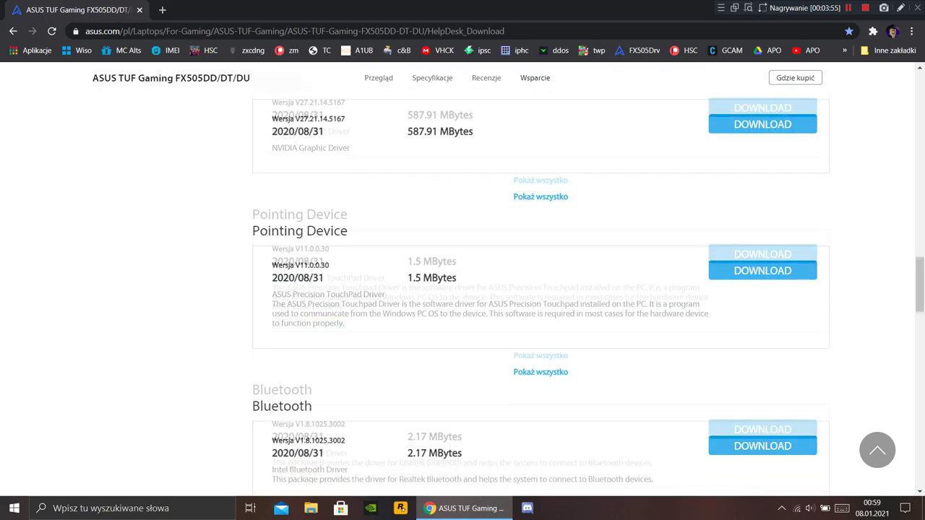
pyautogui.scroll(-5, 541, 289)
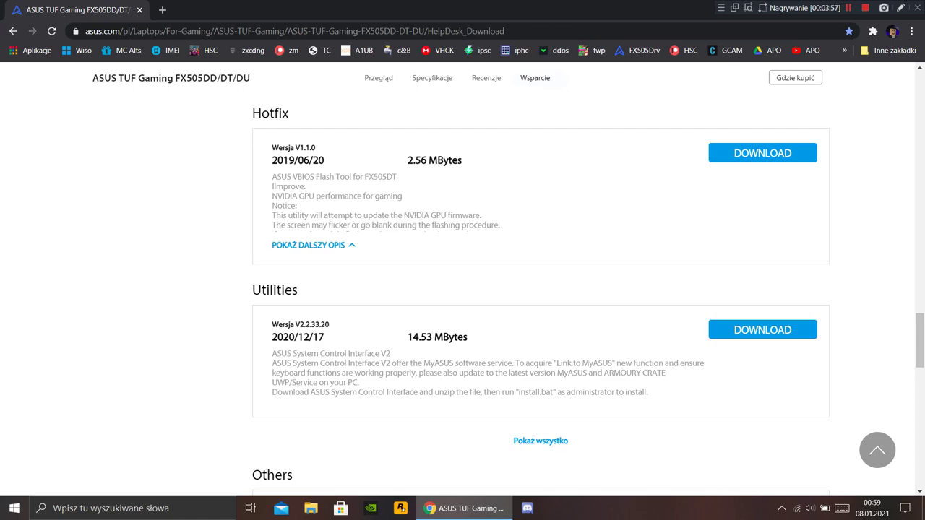
pyautogui.scroll(-4, 541, 289)
pyautogui.click(541, 261)
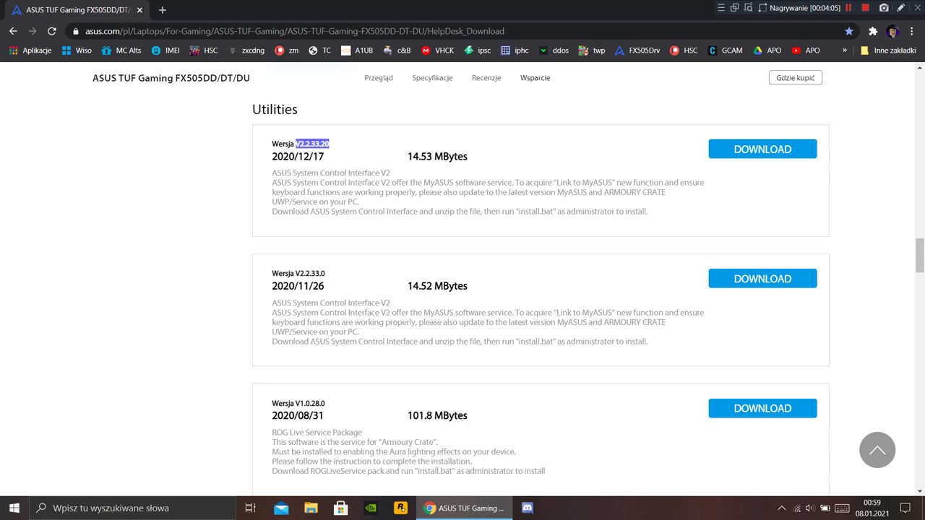
# - Examine the ASUS System Control Interface V2, ROG Live Service Package and Armoury Crate Service entries in the Utilities list
pyautogui.scroll(-2, 762, 151)
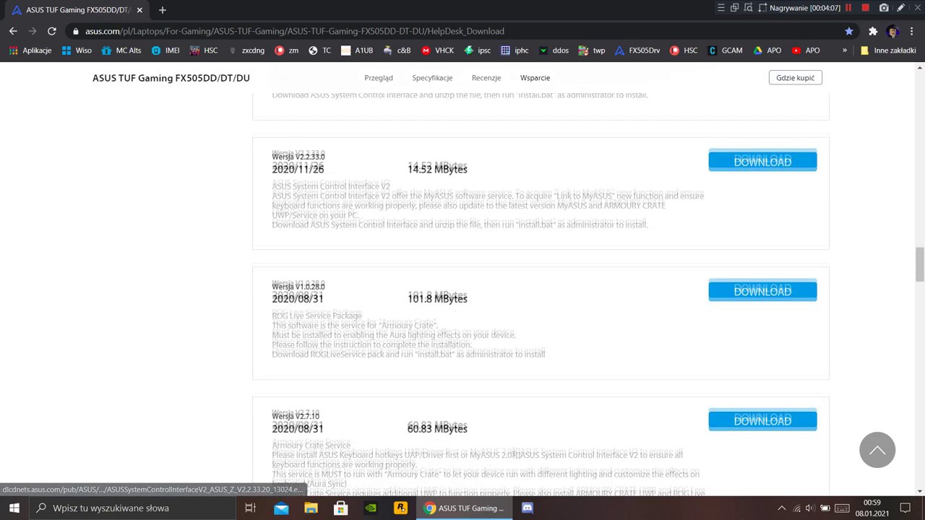
pyautogui.scroll(2, 762, 174)
pyautogui.scroll(-2, 541, 289)
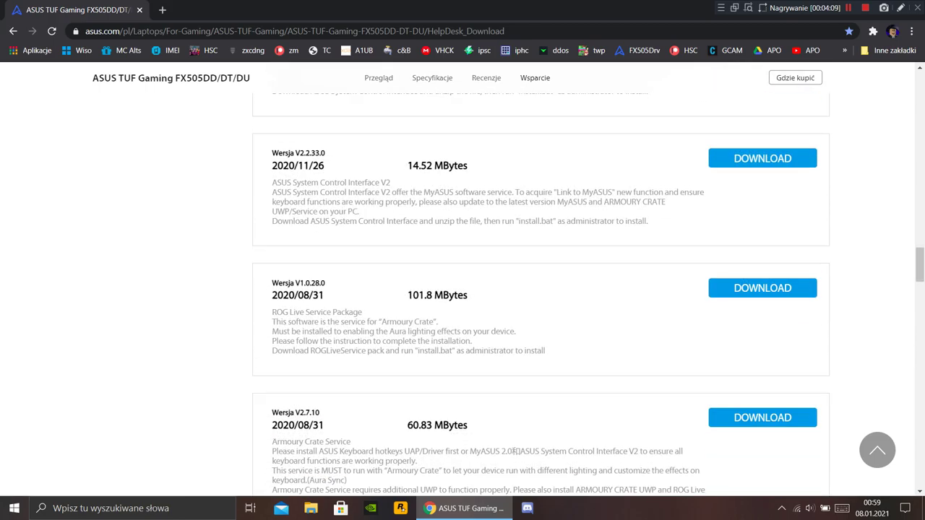
pyautogui.scroll(-1, 541, 289)
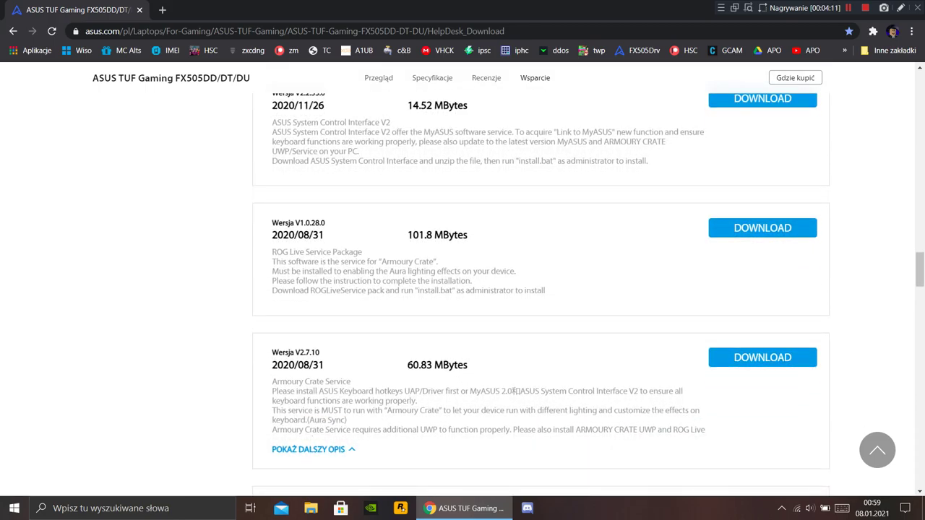
pyautogui.scroll(3, 540, 289)
pyautogui.scroll(-2, 540, 289)
pyautogui.scroll(5, 541, 289)
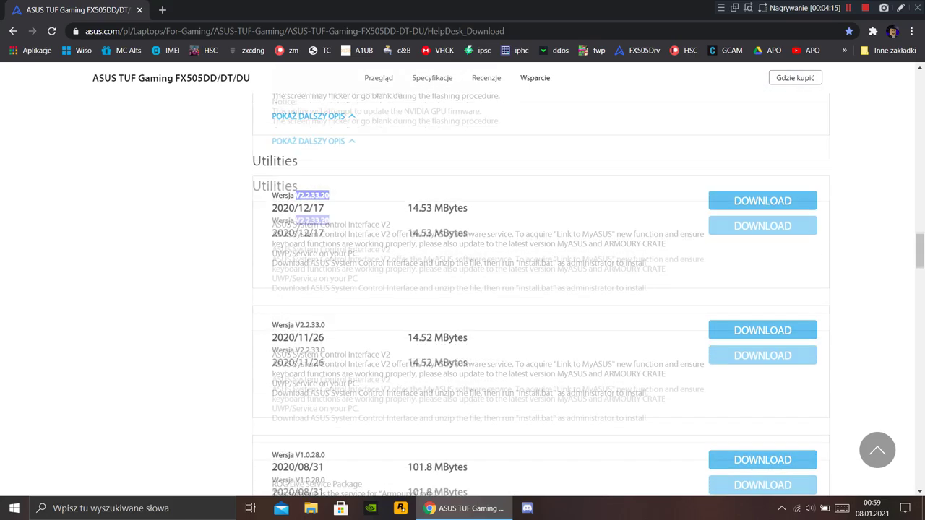
pyautogui.scroll(-2, 540, 289)
pyautogui.scroll(-4, 540, 289)
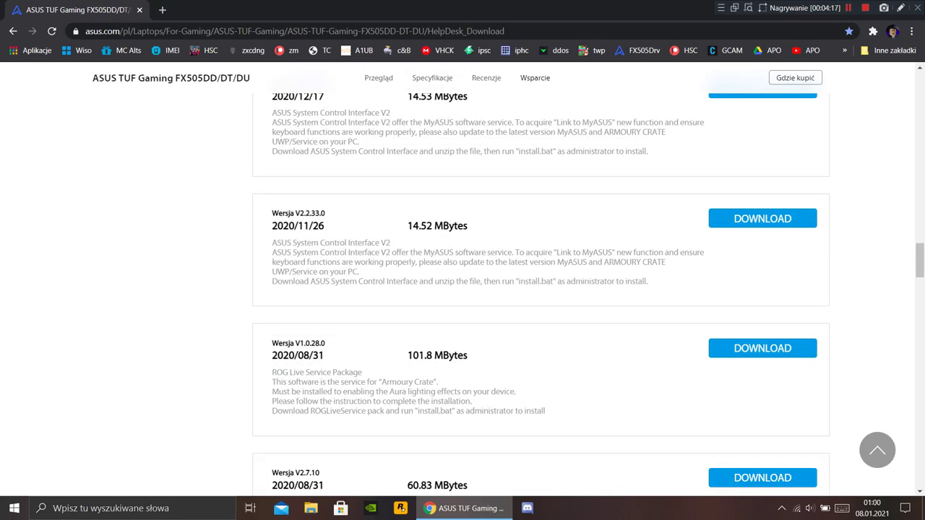
pyautogui.scroll(-1, 540, 289)
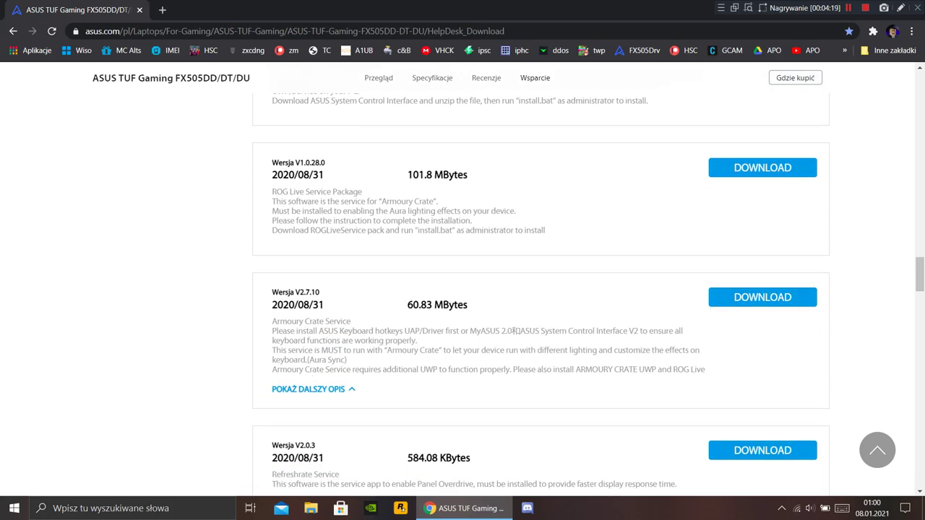
pyautogui.scroll(-2, 540, 289)
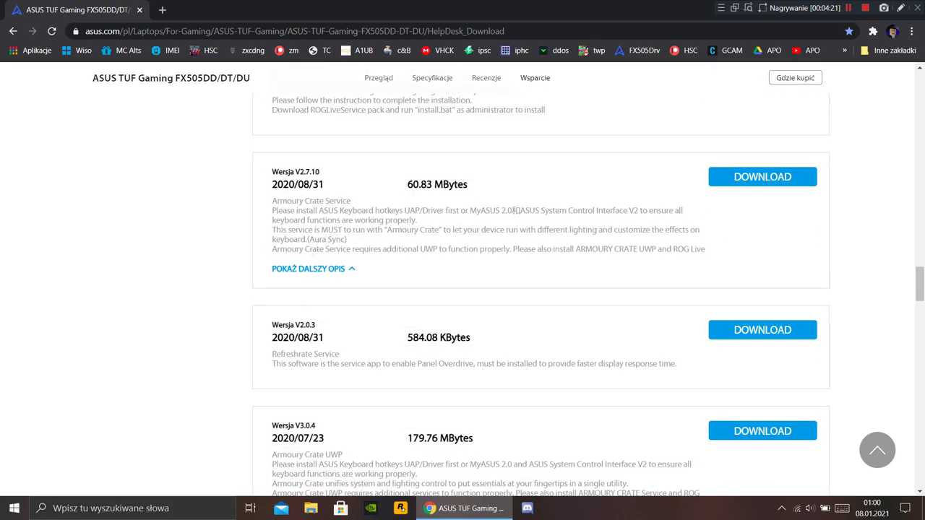
# - Read the descriptions of the Armoury Crate Service, Refreshrate Service and Armoury Crate UWP downloads
pyautogui.moveTo(272, 201); pyautogui.dragTo(323, 201)
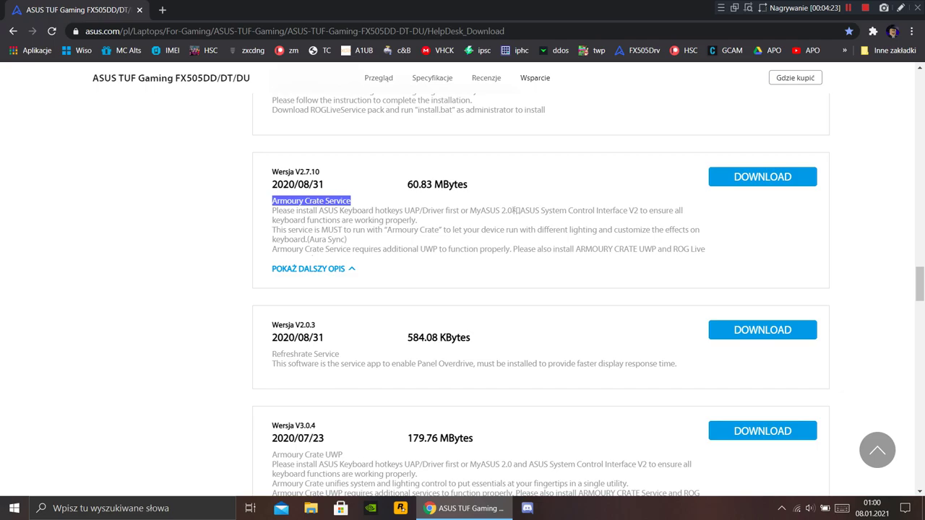
pyautogui.click(352, 202)
pyautogui.scroll(-3, 540, 289)
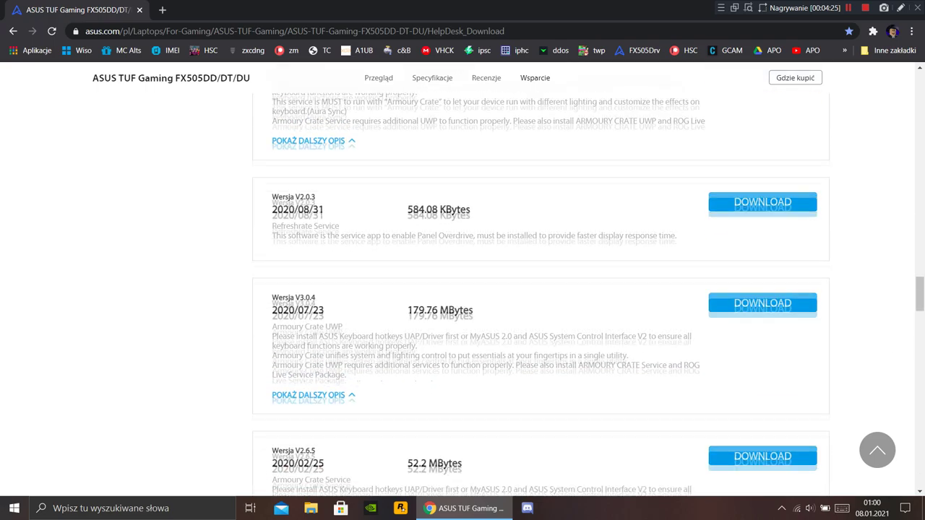
pyautogui.moveTo(676, 183); pyautogui.dragTo(305, 173)
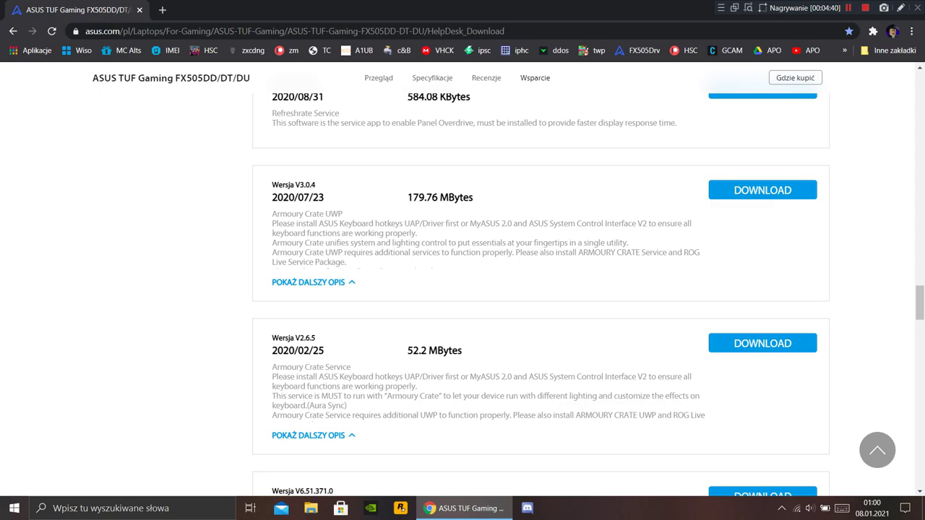
pyautogui.scroll(2, 541, 289)
pyautogui.scroll(-2, 540, 289)
pyautogui.scroll(1, 540, 289)
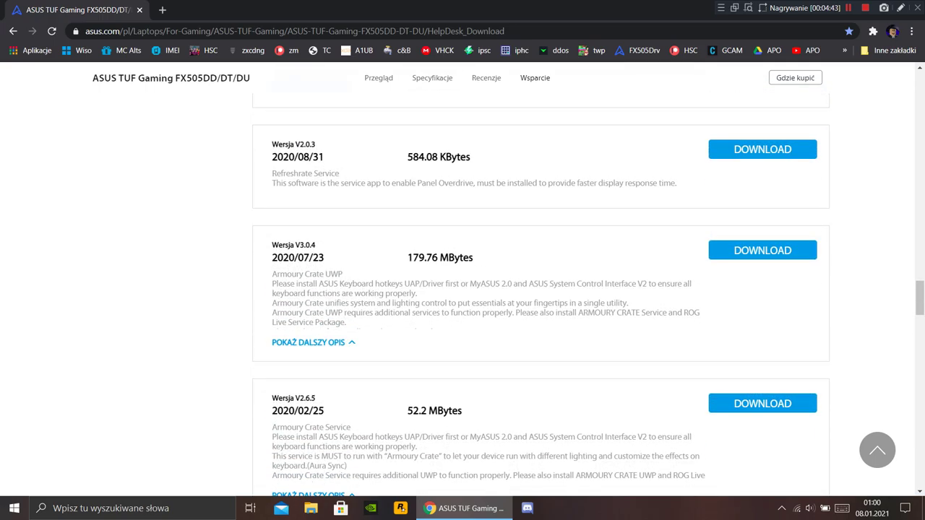
pyautogui.scroll(-1, 541, 289)
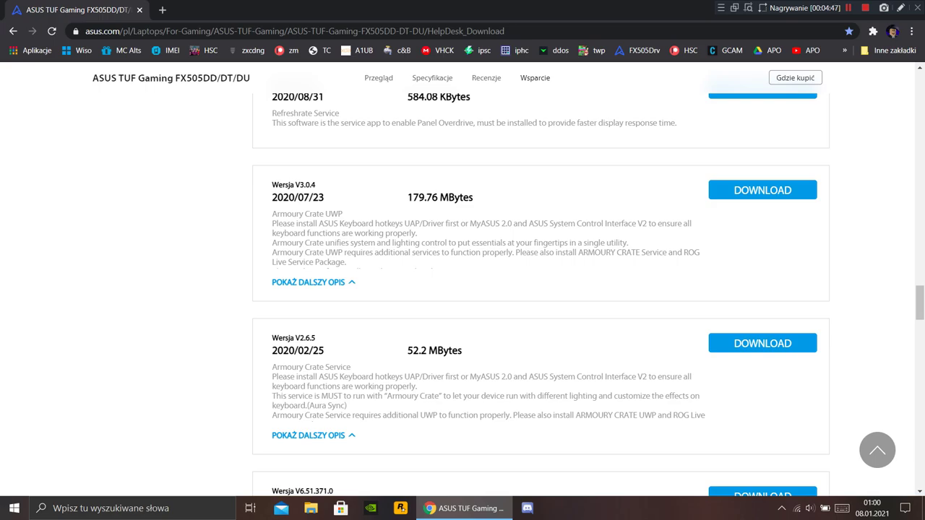
pyautogui.scroll(1, 540, 289)
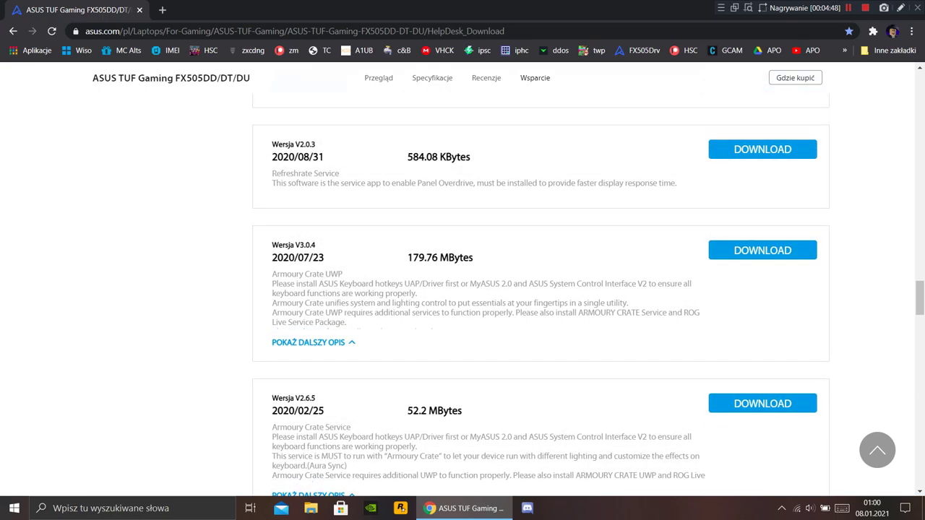
# - Download Armoury Crate UWP V3.0.4 as ArmouryCrateSetup.zip to drive D:, replacing the existing file of that name
pyautogui.moveTo(433, 328); pyautogui.dragTo(343, 274)
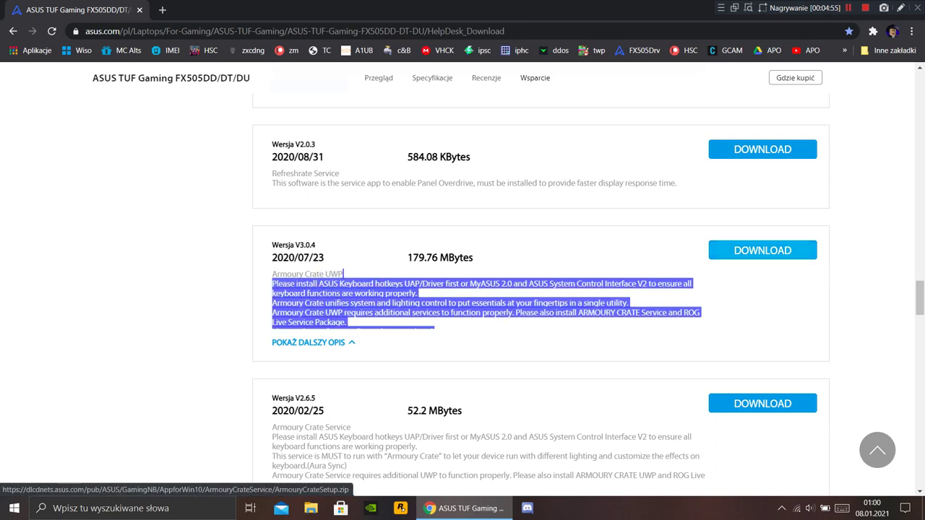
pyautogui.click(763, 250)
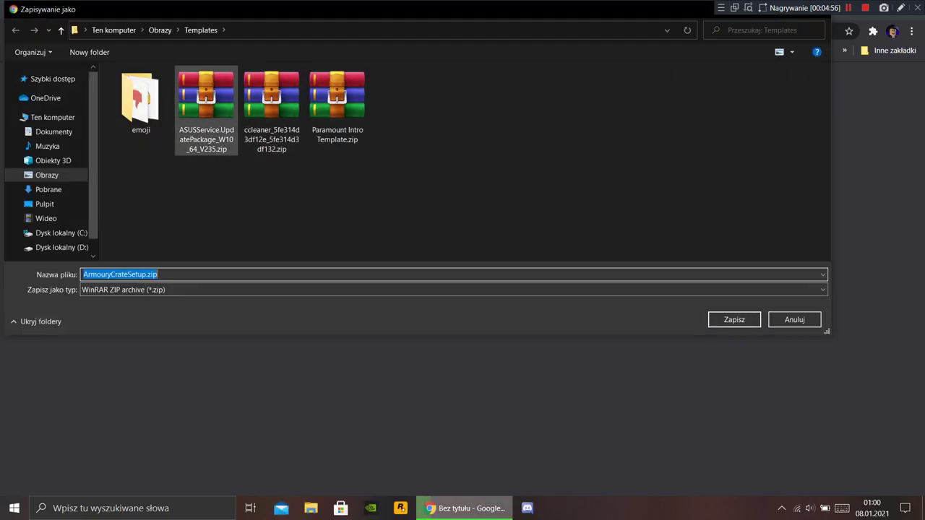
pyautogui.click(59, 247)
pyautogui.scroll(-3, 289, 165)
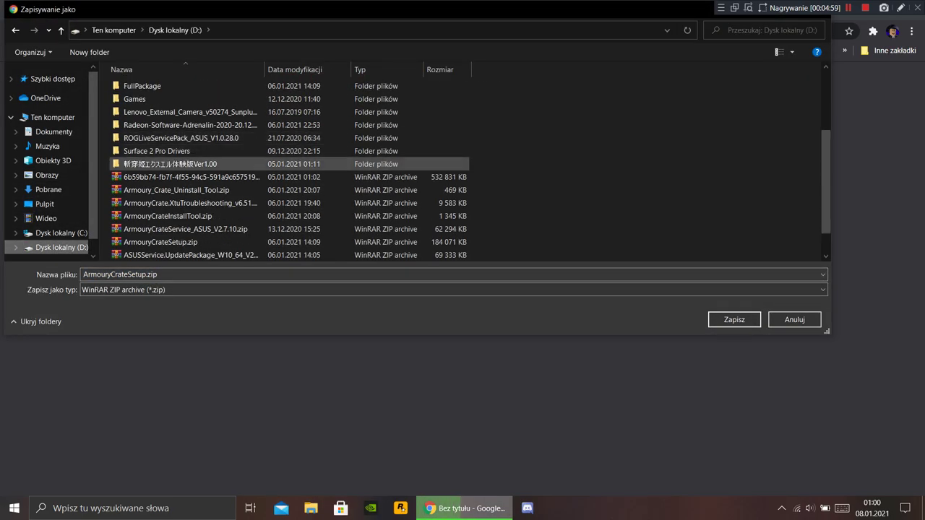
pyautogui.press('Return')
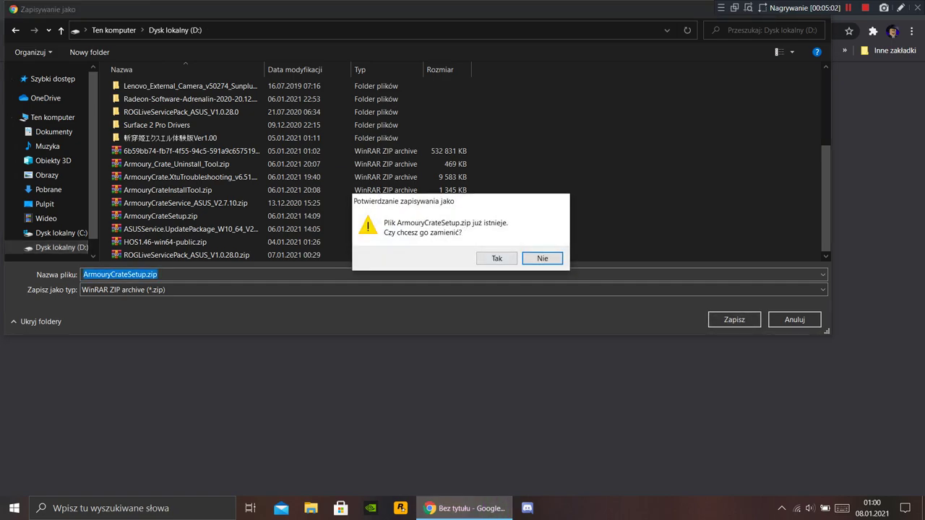
pyautogui.press('Return')
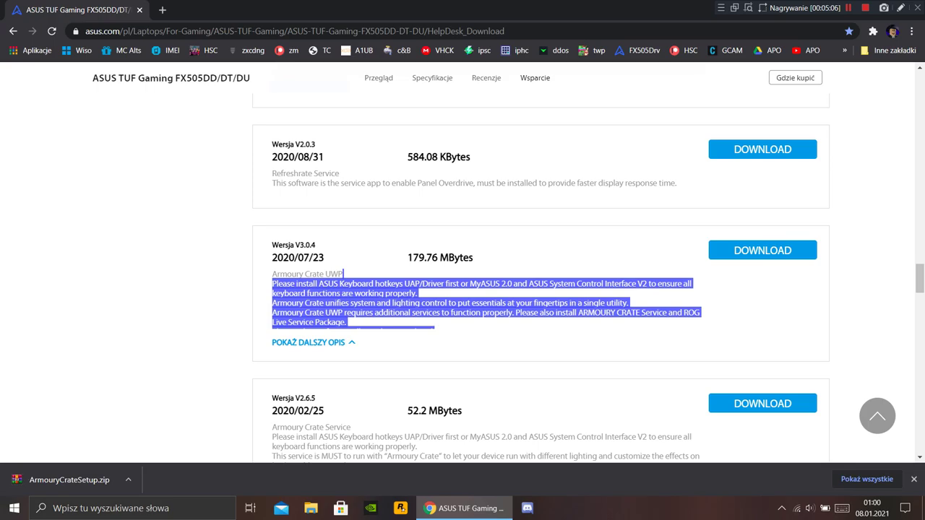
pyautogui.scroll(-2, 540, 281)
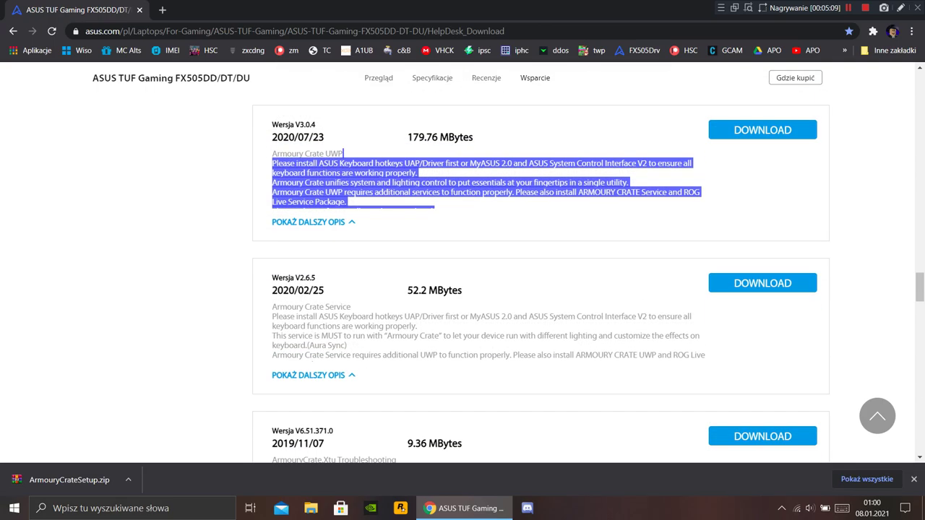
# - Open the downloaded ArmouryCrateSetup.zip archive, minimize the browser and place the archive window beside the free desktop area
pyautogui.click(69, 480)
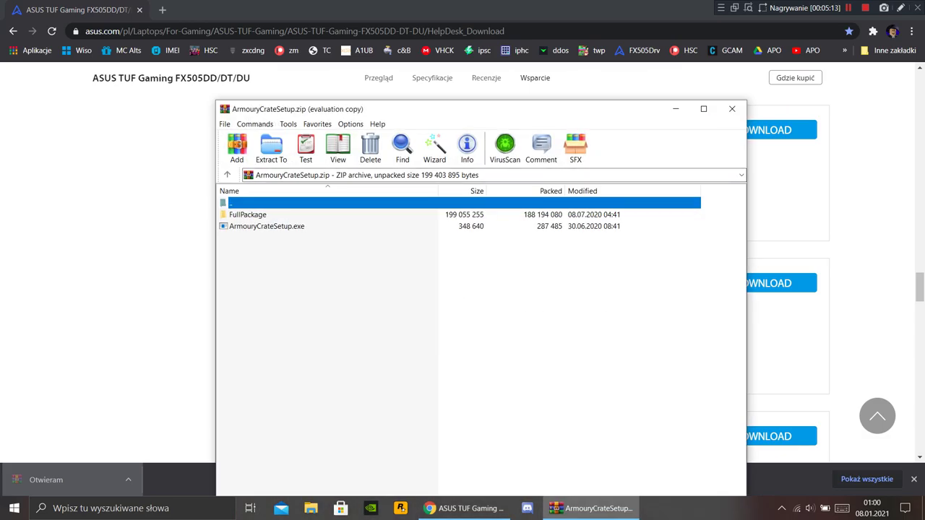
pyautogui.moveTo(614, 8); pyautogui.dragTo(422, 55)
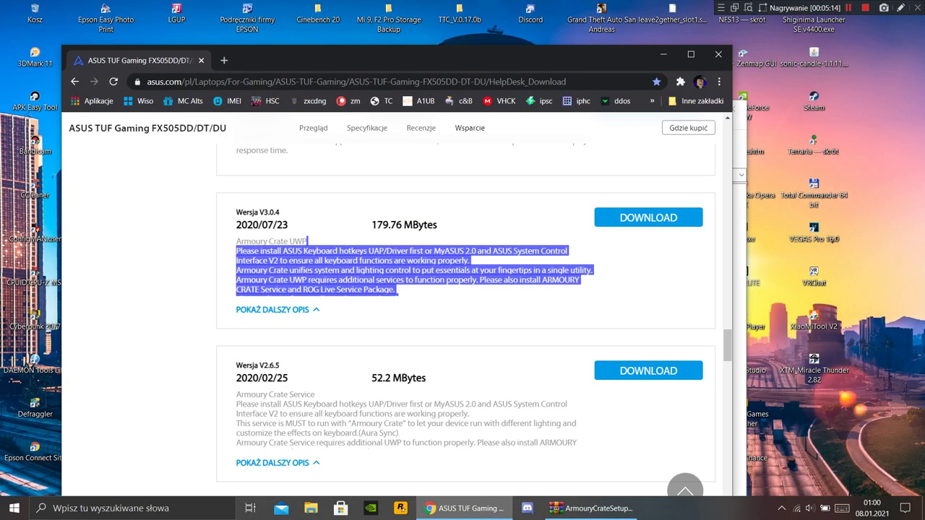
pyautogui.click(663, 55)
pyautogui.moveTo(506, 108); pyautogui.dragTo(765, 103)
pyautogui.click(428, 209)
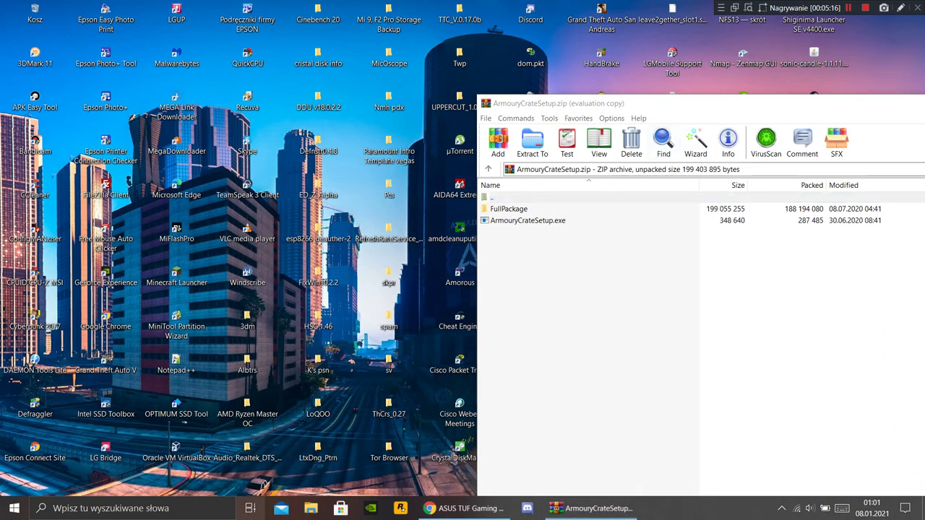
# - Show drive D: in File Explorer and select both FullPackage and ArmouryCrateSetup.exe in the ArmouryCrateSetup.zip archive
pyautogui.click(310, 507)
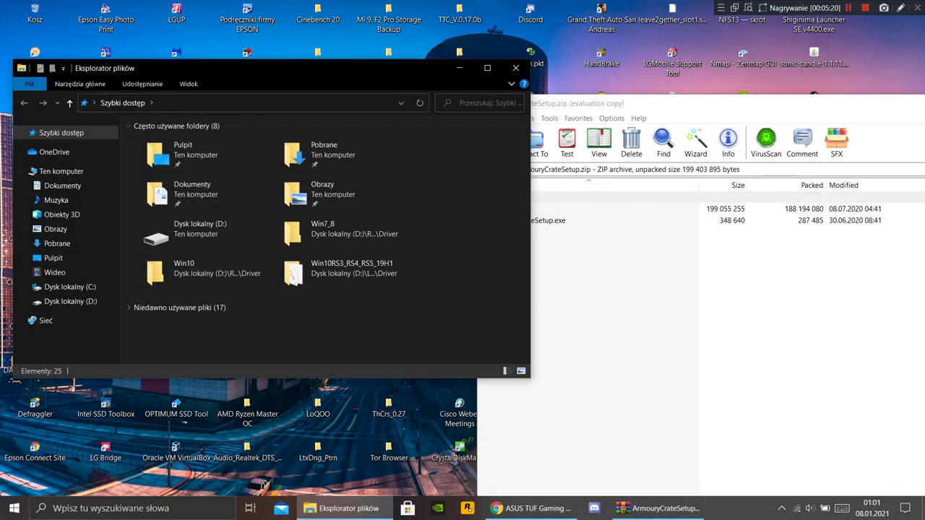
pyautogui.click(70, 301)
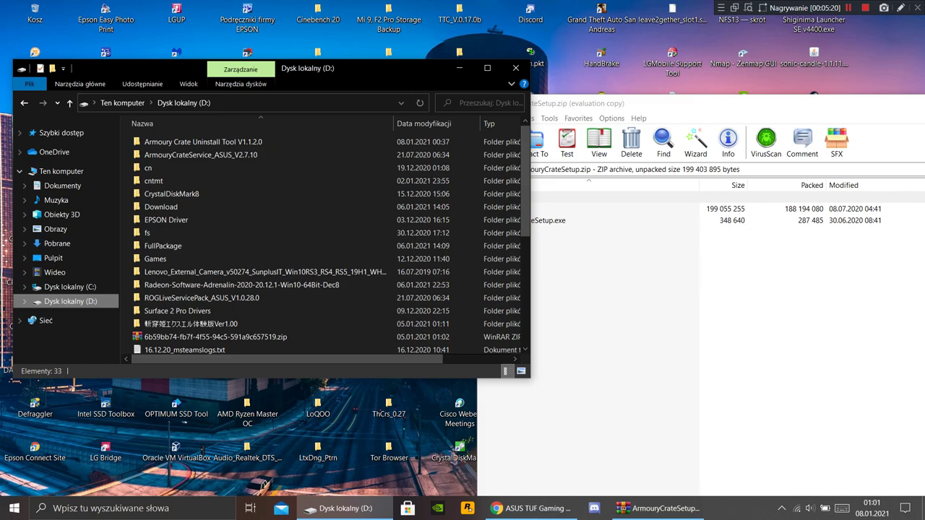
pyautogui.scroll(-4, 325, 266)
pyautogui.click(650, 104)
pyautogui.hotkey('ctrl', 'a')
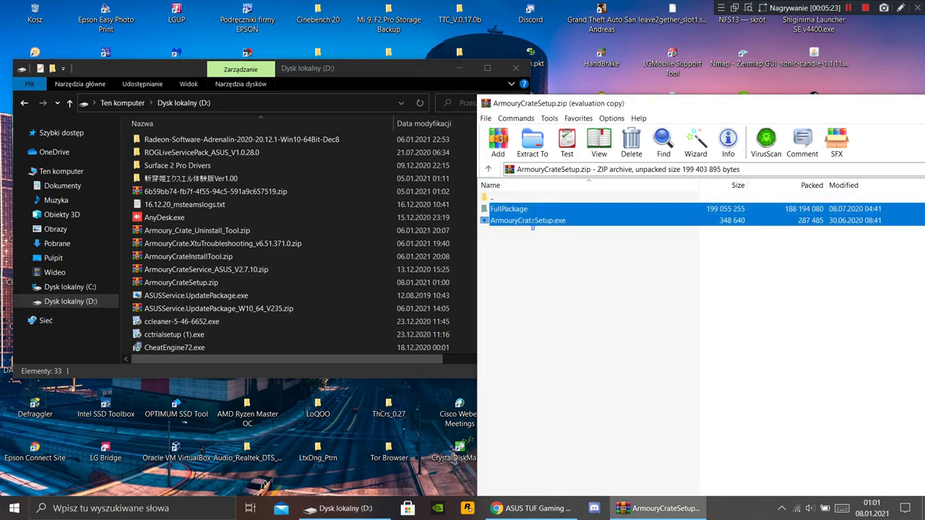
pyautogui.hotkey('alt', 'Tab')
pyautogui.press('super')
pyautogui.press('super')
pyautogui.hotkey('alt', 'Tab')
pyautogui.hotkey('alt', 'Tab')
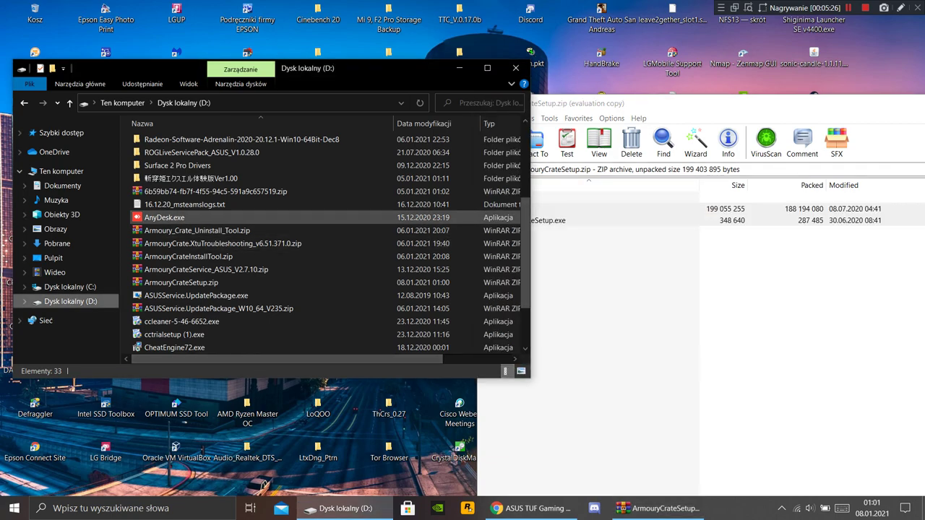
# - Create a new folder named ARMC_APP on drive D:
pyautogui.scroll(2, 166, 250)
pyautogui.scroll(3, 158, 253)
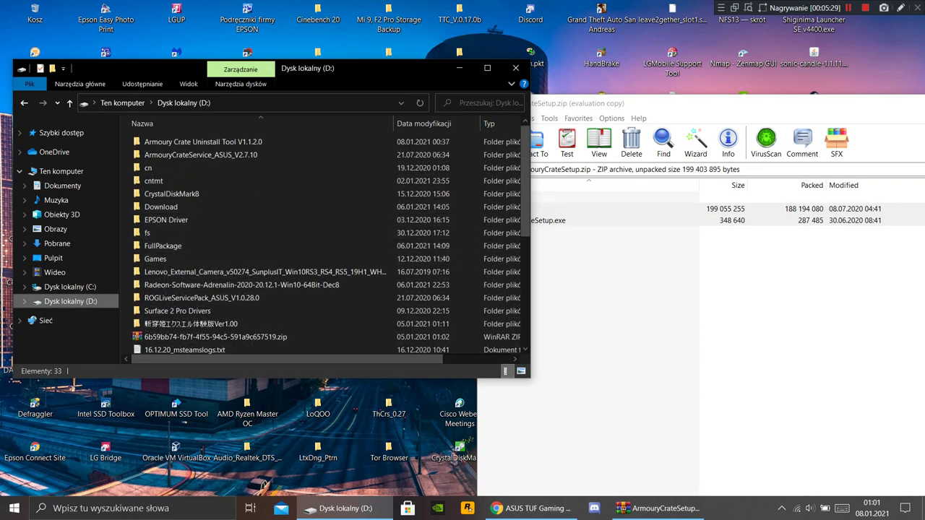
pyautogui.rightClick(127, 205)
pyautogui.moveTo(155, 338)
pyautogui.click(281, 338)
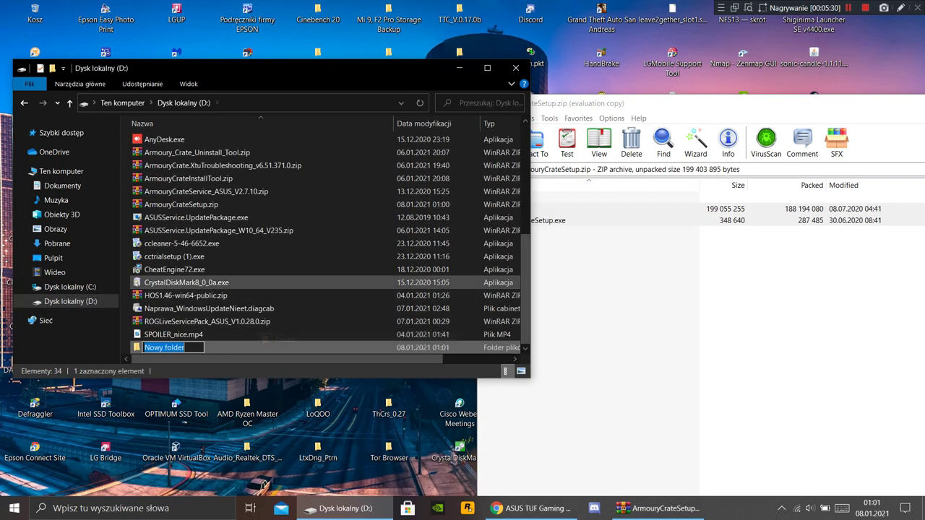
pyautogui.write('ARMC_APP')
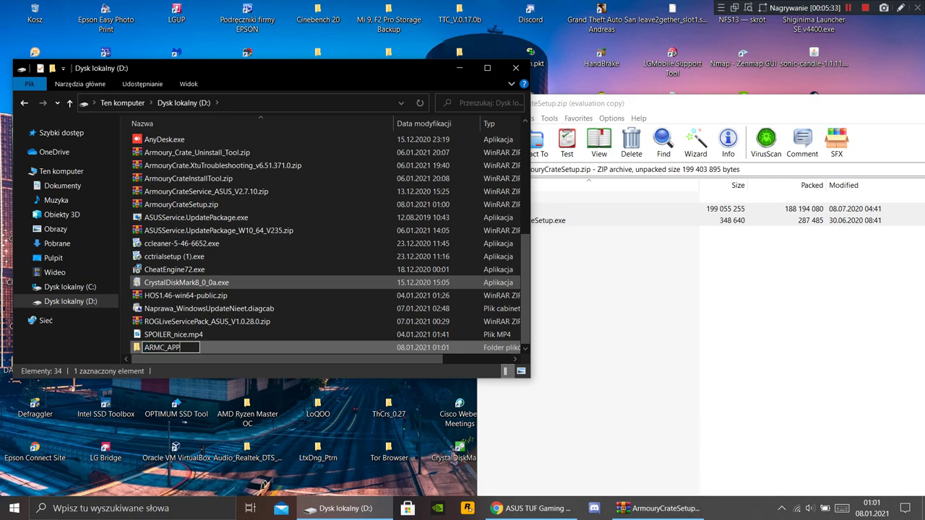
pyautogui.click(281, 282)
# - Extract FullPackage and ArmouryCrateSetup.exe from the archive into the ARMC_APP folder and close the archive
pyautogui.doubleClick(173, 348)
pyautogui.click(553, 220)
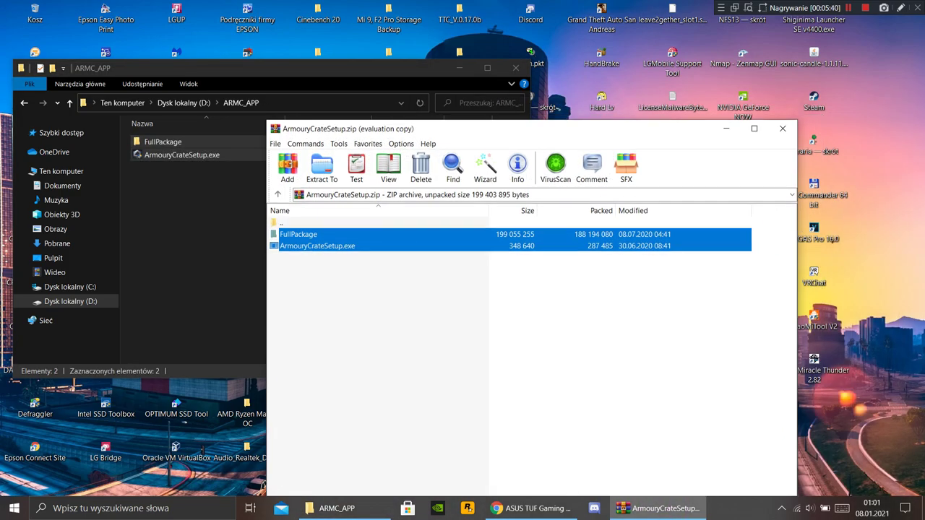
pyautogui.click(782, 129)
pyautogui.moveTo(347, 68); pyautogui.dragTo(624, 86)
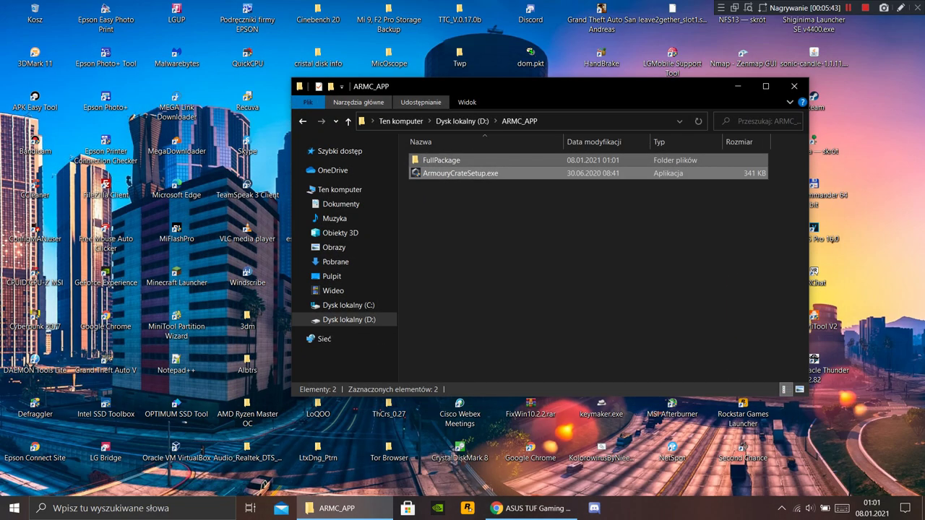
pyautogui.click(348, 120)
# - Examine the remaining Utilities, Others and EMI and Safety downloads on the ASUS support page, closing the browser when done
pyautogui.click(531, 508)
pyautogui.scroll(-1, 466, 303)
pyautogui.scroll(-3, 466, 303)
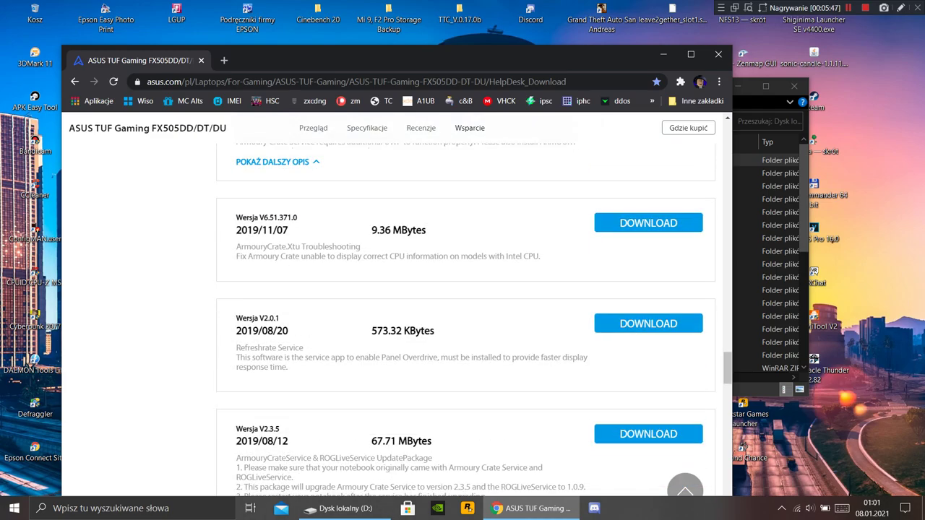
pyautogui.scroll(-4, 466, 318)
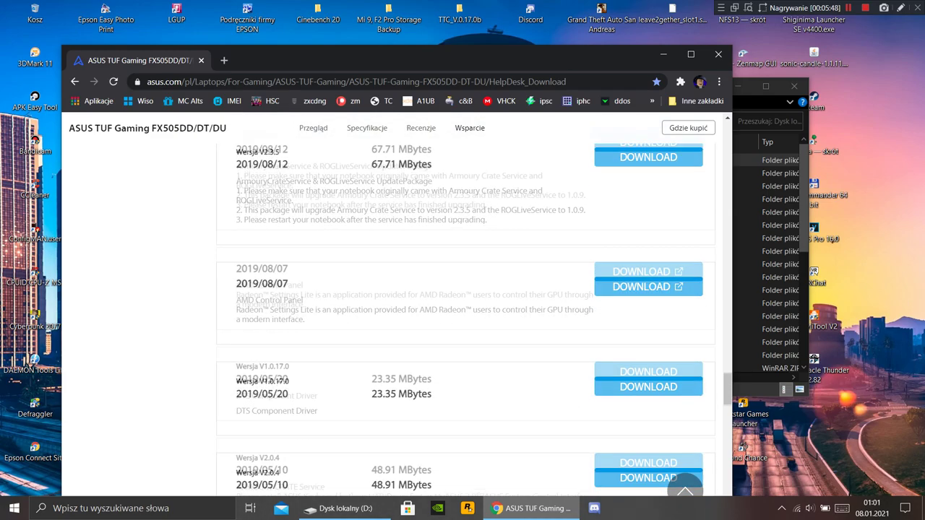
pyautogui.scroll(-2, 466, 318)
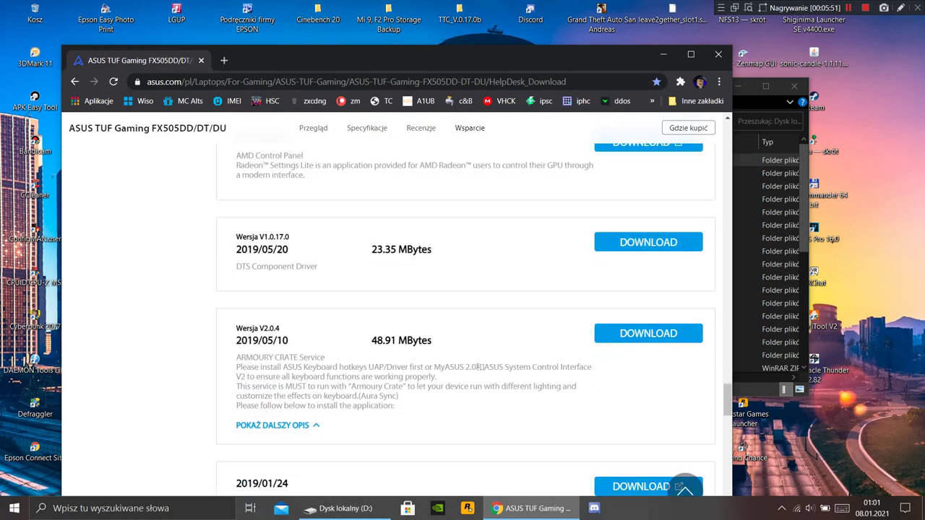
pyautogui.scroll(-2, 466, 318)
pyautogui.scroll(1, 466, 318)
pyautogui.scroll(-3, 466, 317)
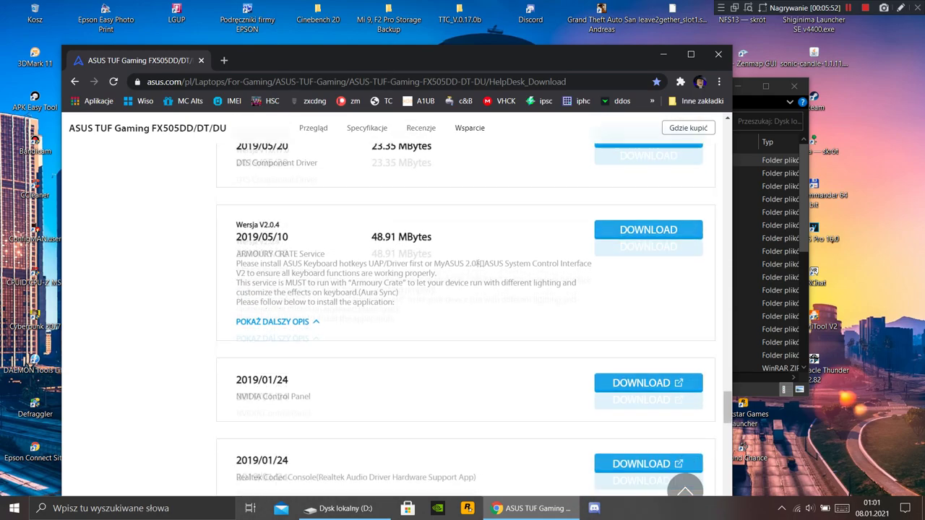
pyautogui.scroll(-2, 466, 317)
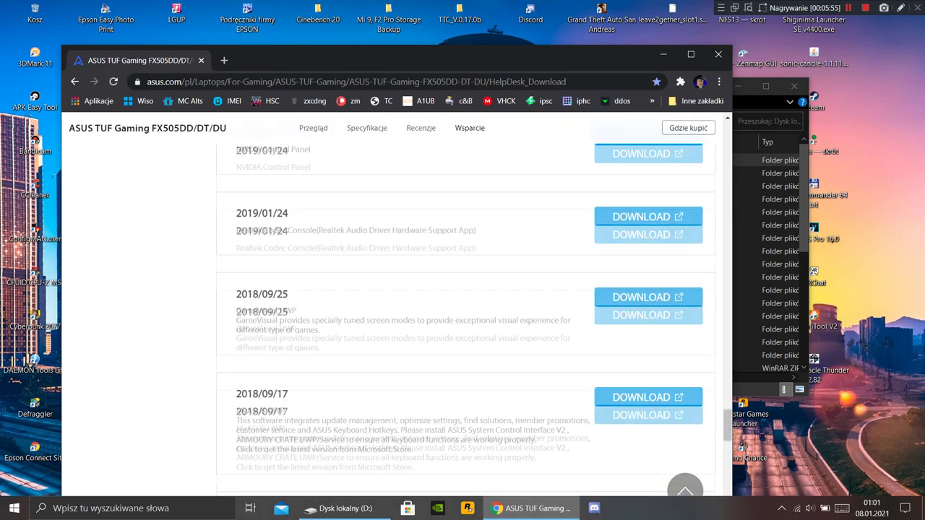
pyautogui.scroll(-2, 466, 318)
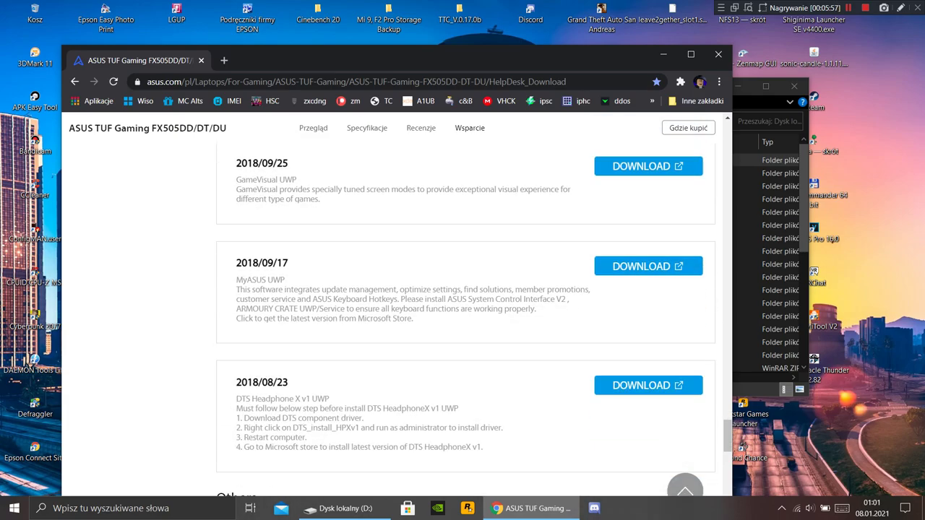
pyautogui.scroll(-4, 466, 318)
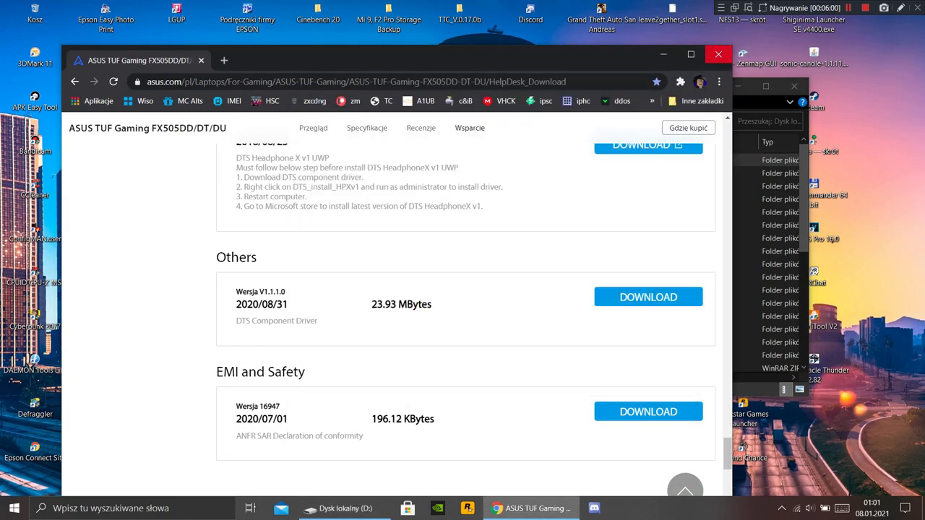
pyautogui.click(718, 54)
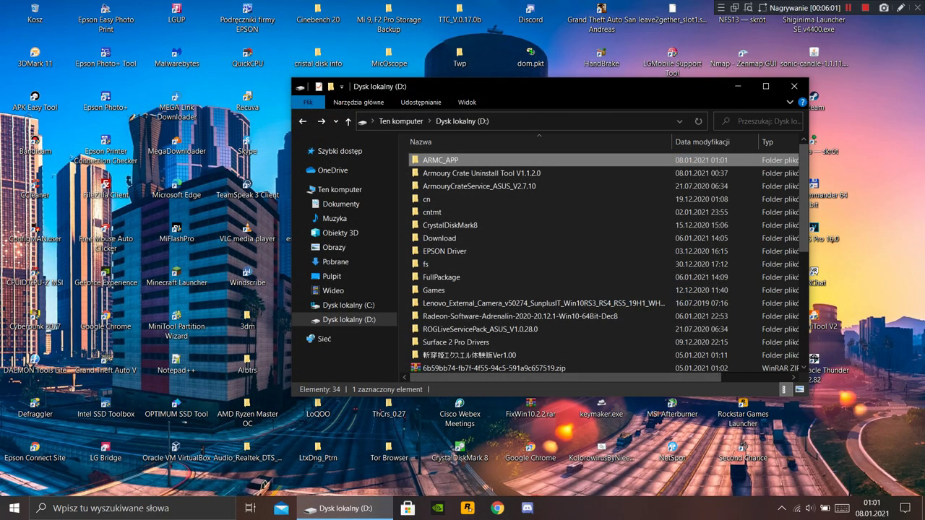
# - Maximize the drive D: window and select the ARMC_APP, ArmouryCrateService_ASUS_V2.7.10 and ROGLiveServicePack_ASUS_V1.0.28.0 folders
pyautogui.click(766, 86)
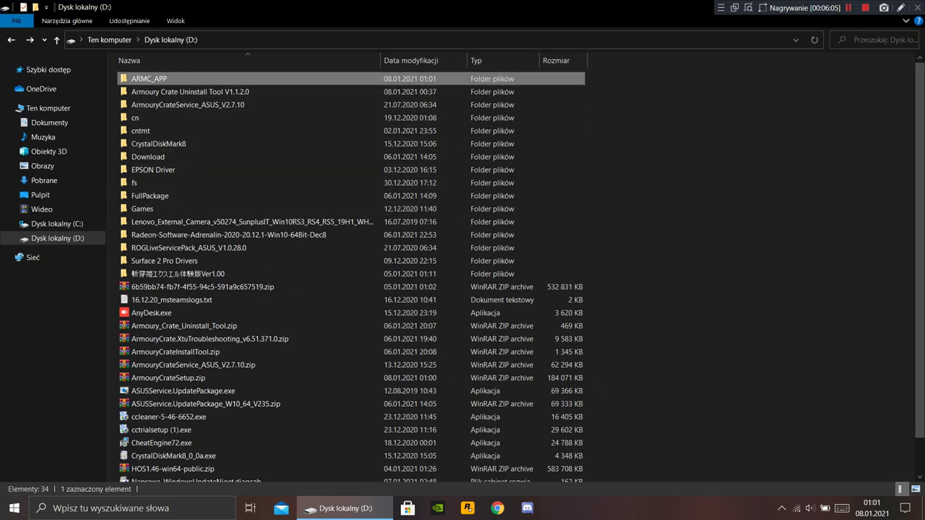
pyautogui.keyDown('ctrl'); pyautogui.click(180, 92); pyautogui.keyUp('ctrl')
pyautogui.keyDown('ctrl'); pyautogui.click(184, 105); pyautogui.keyUp('ctrl')
pyautogui.keyDown('ctrl'); pyautogui.click(184, 92); pyautogui.keyUp('ctrl')
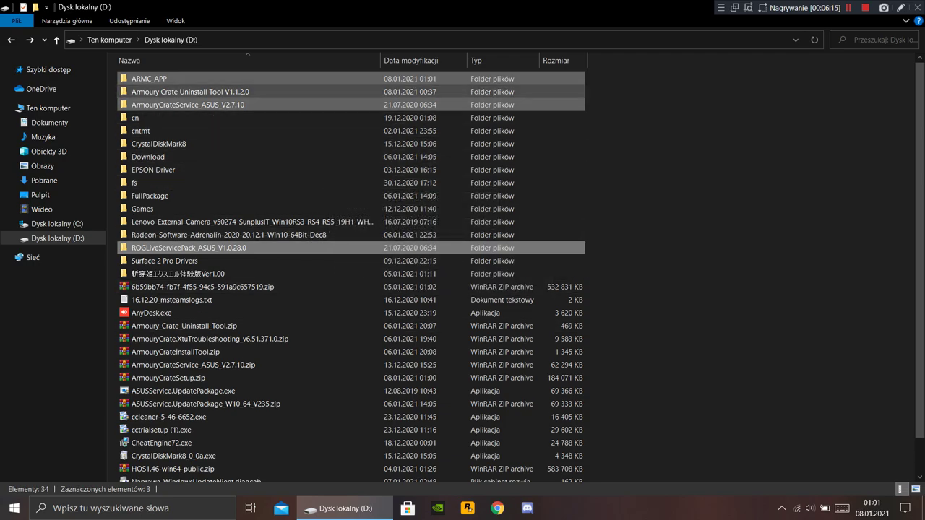
# - Look over the installed and pinned apps in Start, including MyASUS and GameVisual
pyautogui.click(14, 509)
pyautogui.press('super')
pyautogui.scroll(-1, 287, 303)
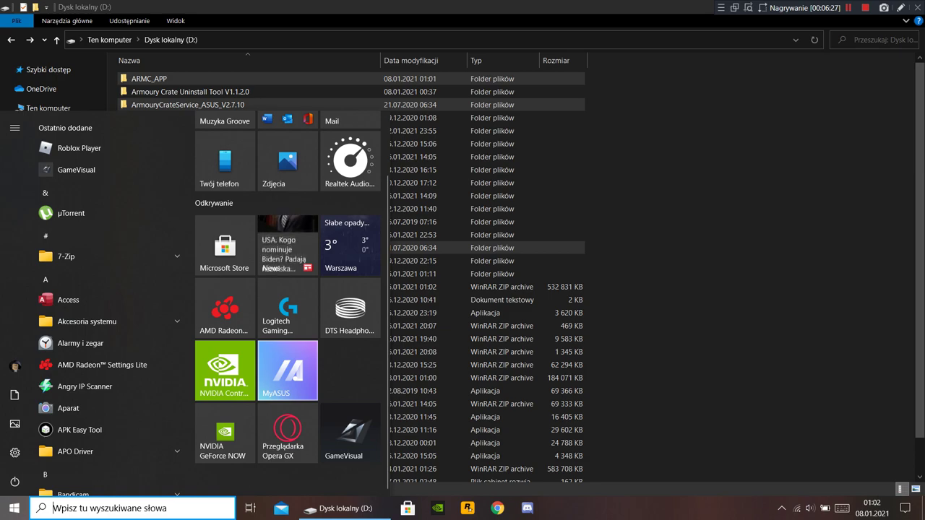
pyautogui.press('super')
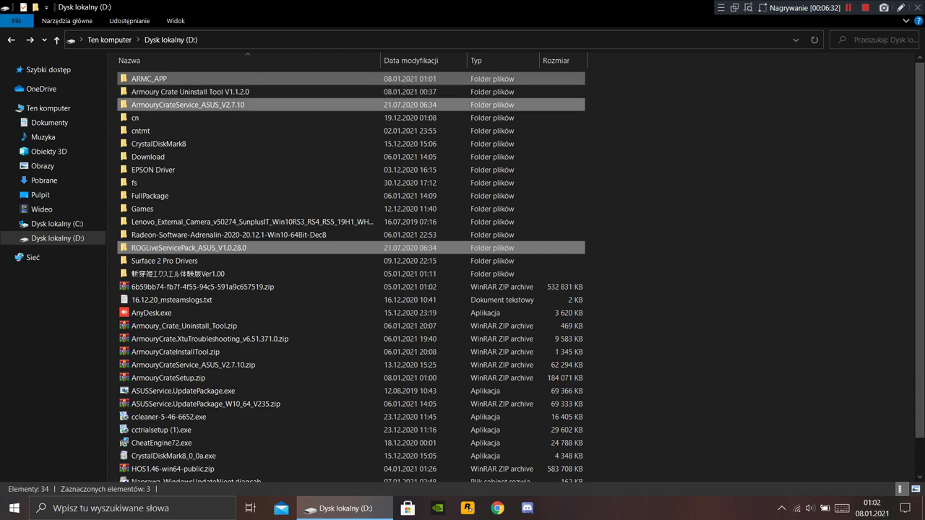
# - Run ArmouryCrateSetup.exe from the ArmouryCrateService_ASUS_V2.7.10 folder as administrator and minimize the folder window behind the setup wizard
pyautogui.click(188, 104)
pyautogui.doubleClick(188, 104)
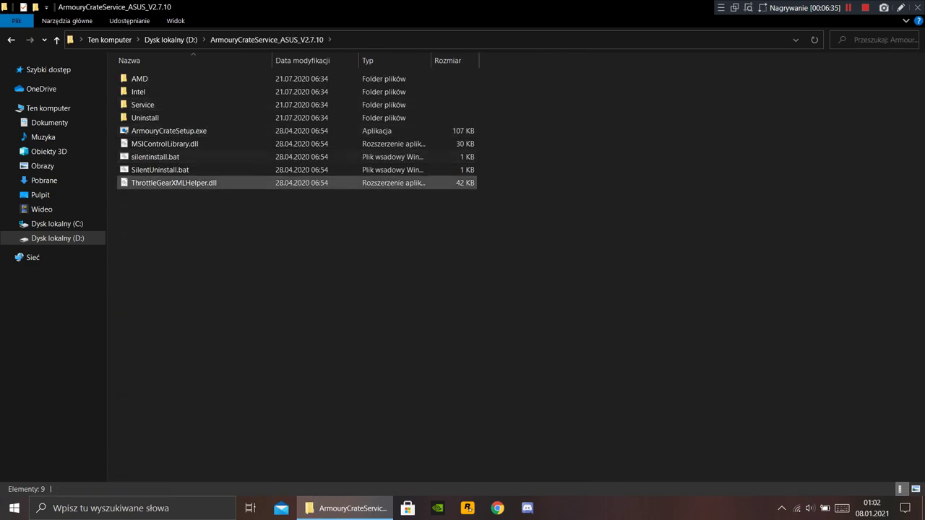
pyautogui.click(190, 131)
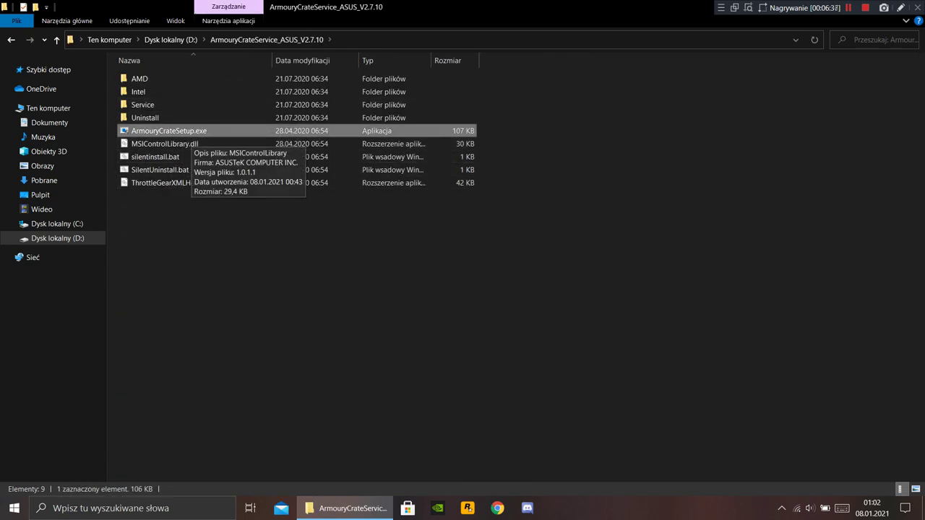
pyautogui.rightClick(126, 131)
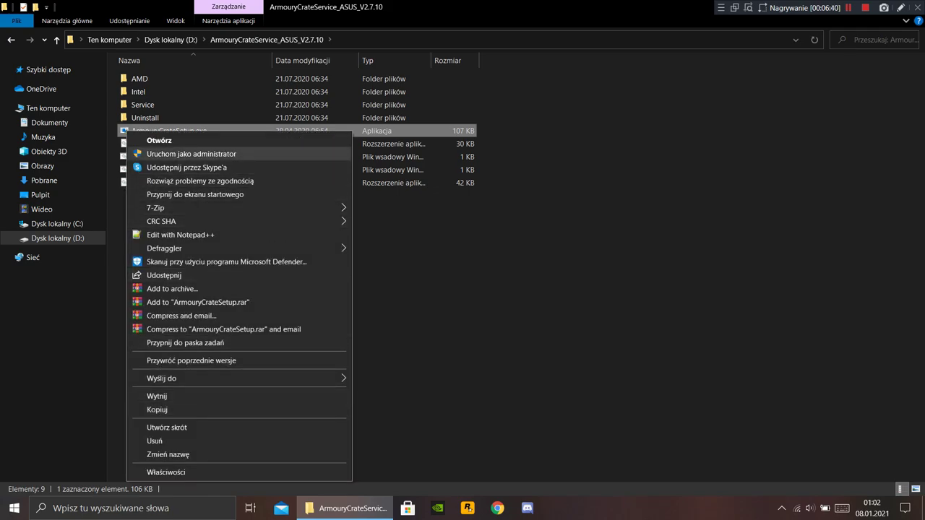
pyautogui.click(191, 154)
pyautogui.moveTo(578, 7); pyautogui.dragTo(367, 260)
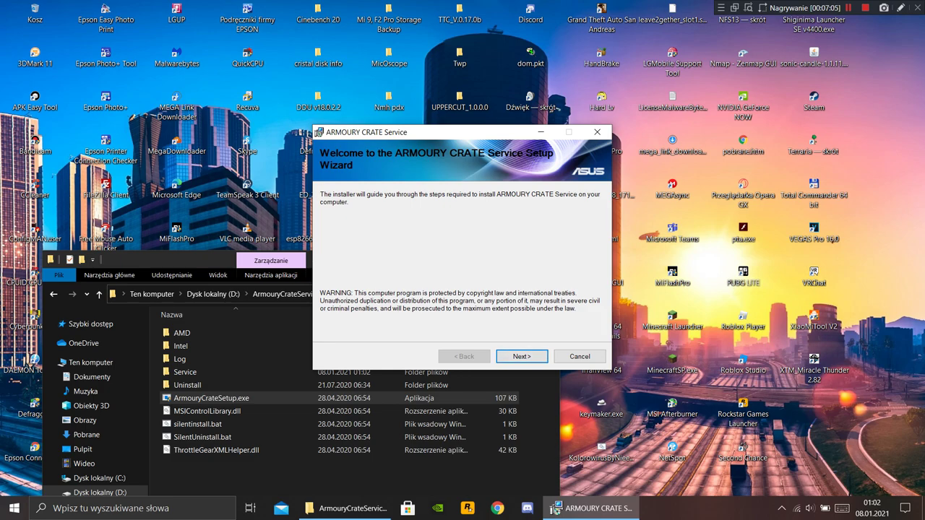
pyautogui.click(195, 260)
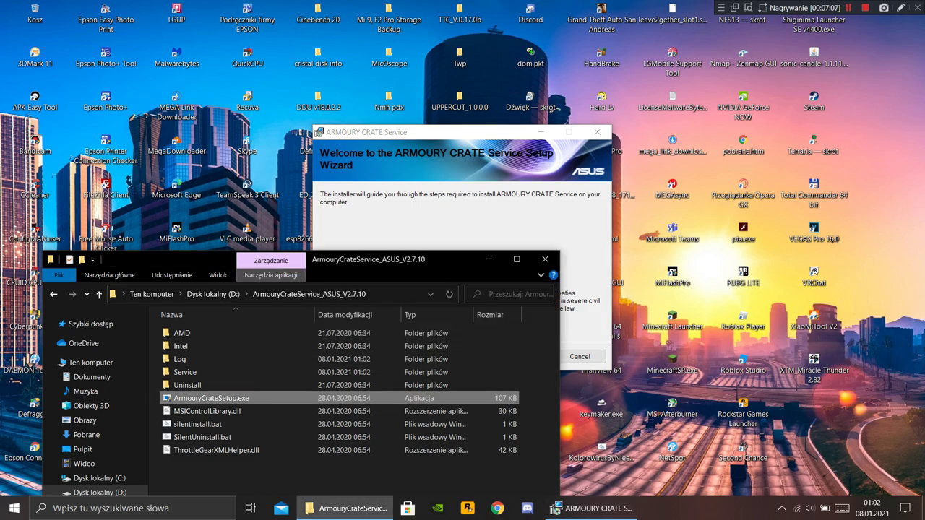
pyautogui.click(489, 259)
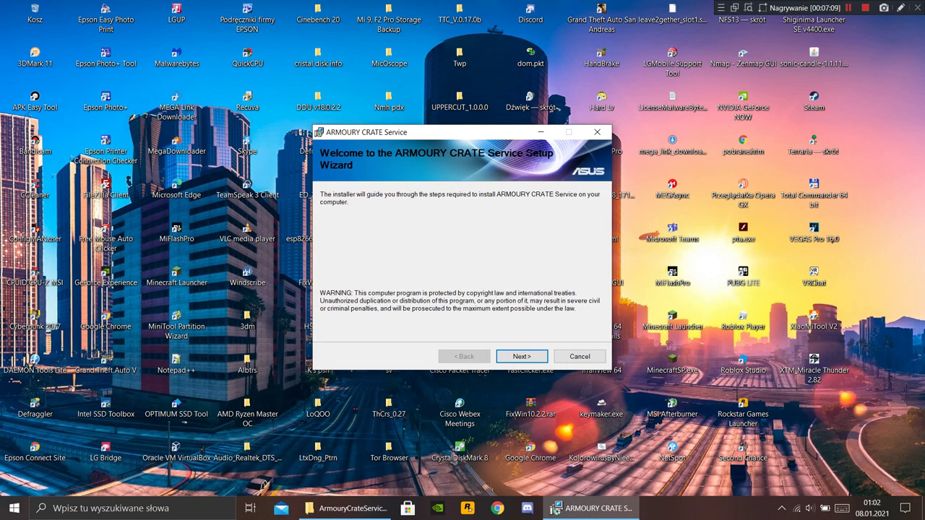
# - Install ARMOURY CRATE Service for everyone in C:\Program Files\ASUS\ARMOURY CRATE Service\ and close the setup wizard
pyautogui.press('Return')
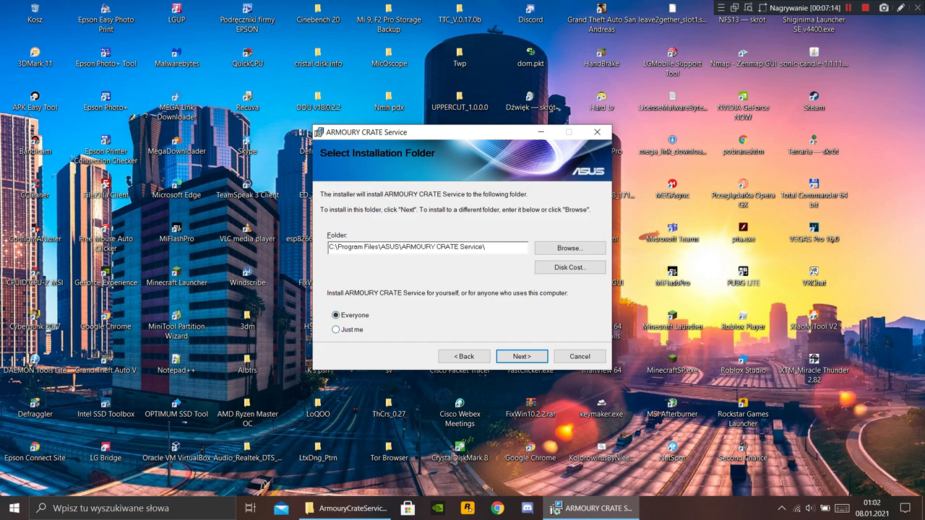
pyautogui.press('Down')
pyautogui.press('Up')
pyautogui.press('Return')
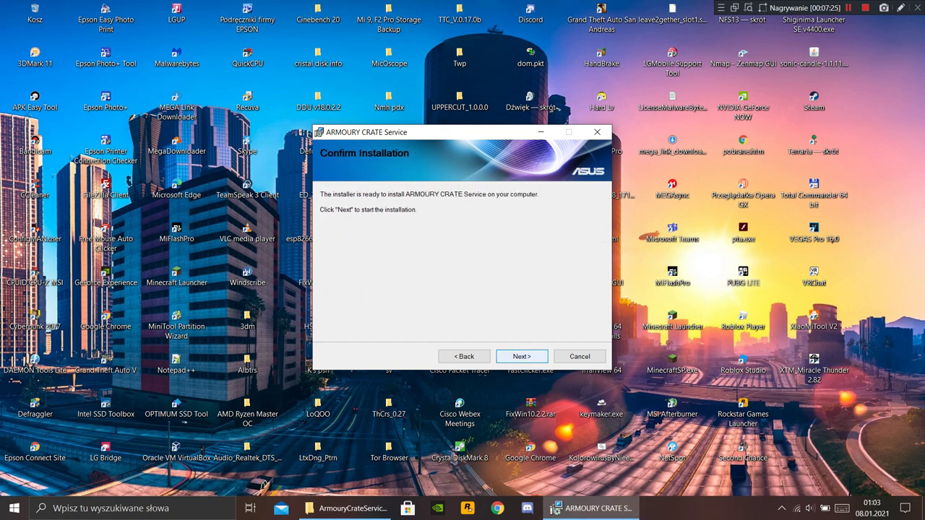
pyautogui.press('Return')
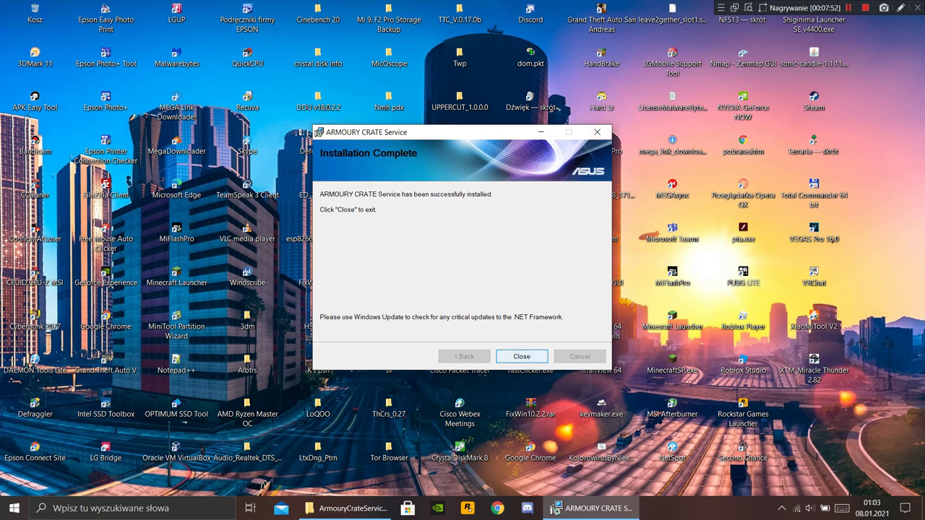
pyautogui.click(522, 357)
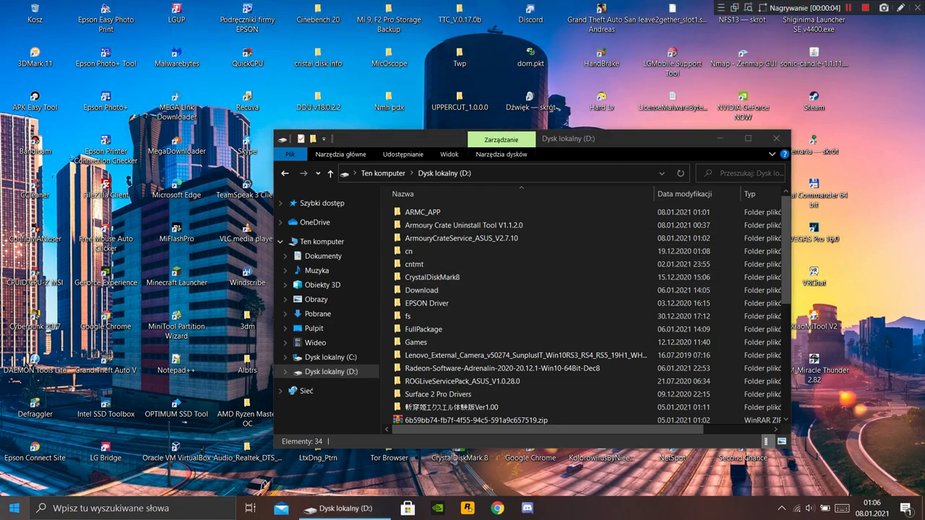
# - Check the driver details of ASUS System Control Interface V2 among the system devices in Device Manager, and close Device Manager
pyautogui.press('super+x')
pyautogui.press('m')
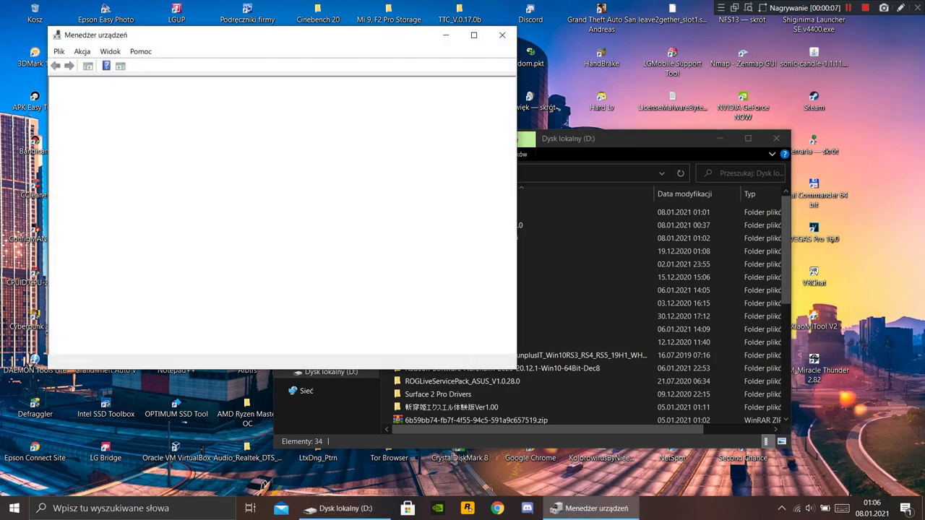
pyautogui.scroll(-5, 282, 216)
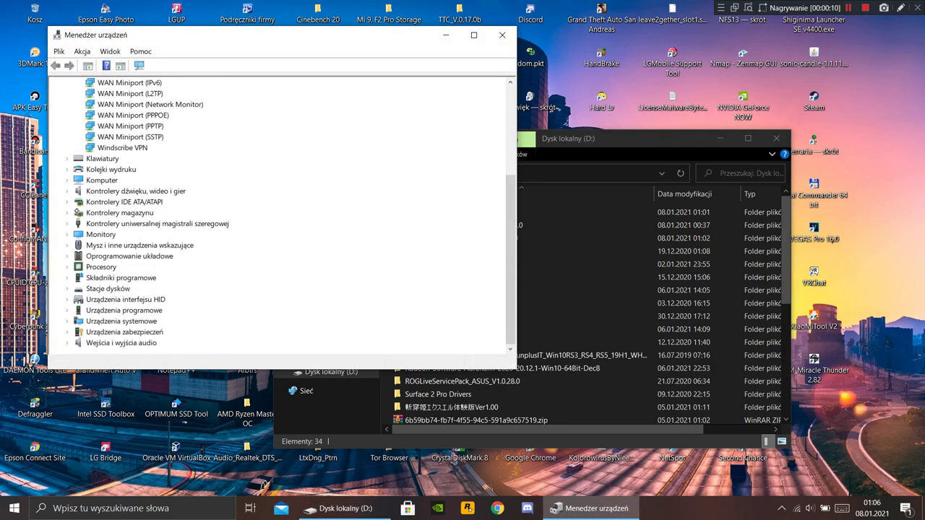
pyautogui.doubleClick(121, 321)
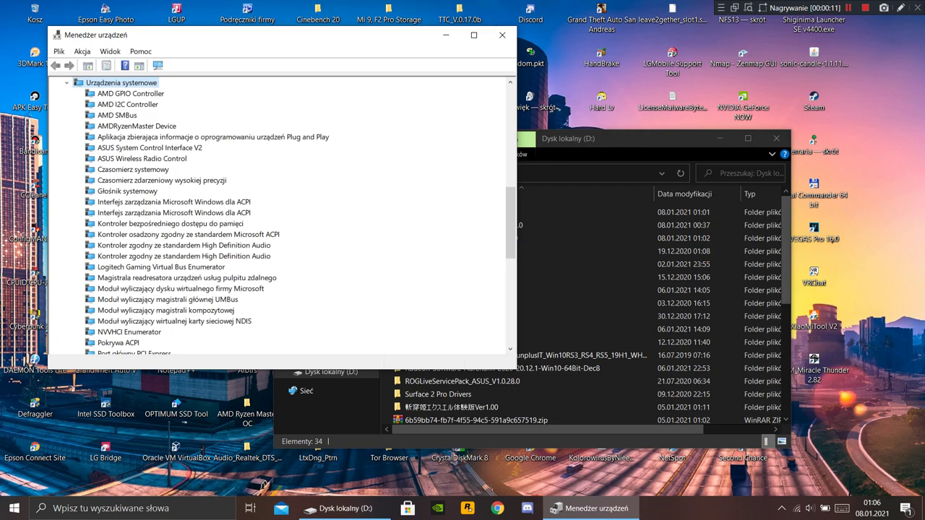
pyautogui.scroll(1, 281, 216)
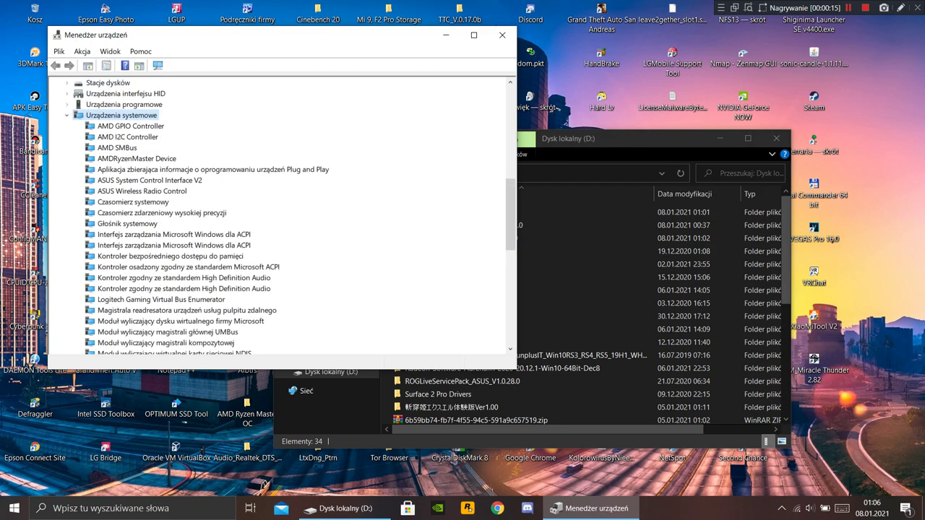
pyautogui.doubleClick(149, 180)
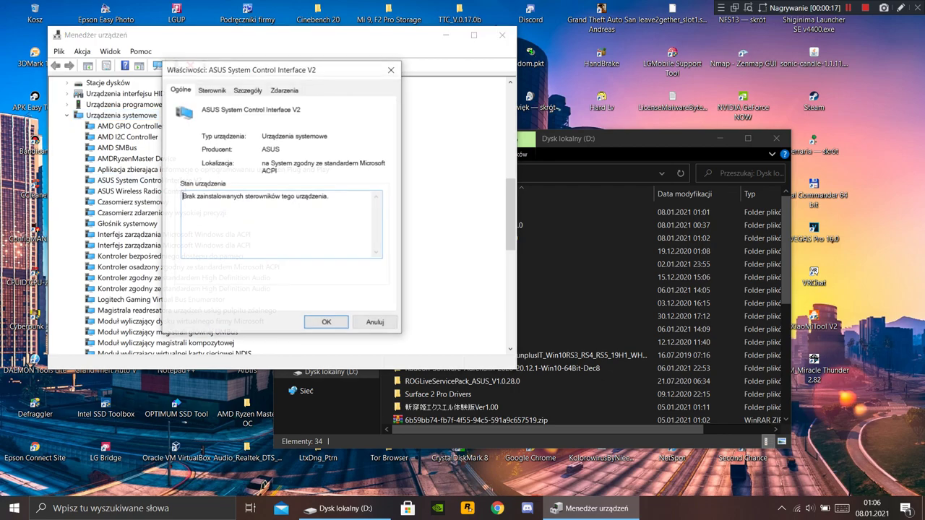
pyautogui.click(212, 91)
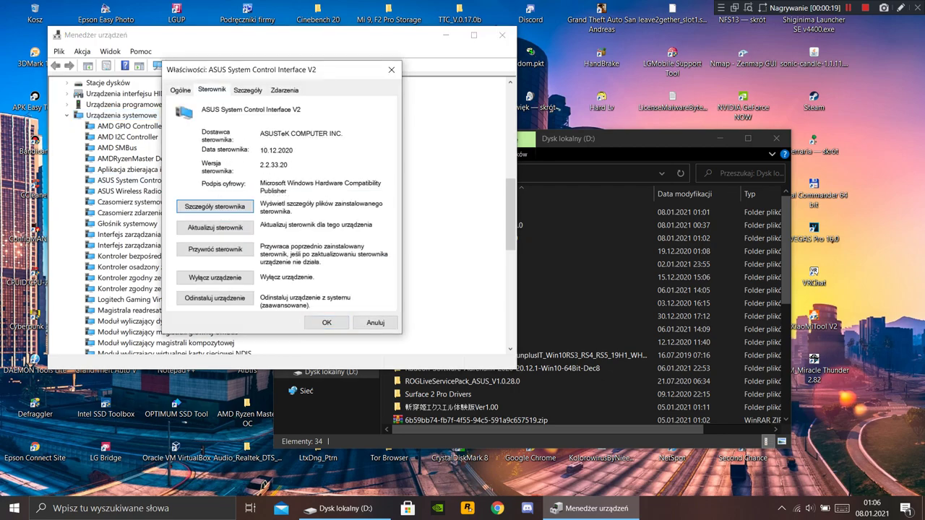
pyautogui.press('Escape')
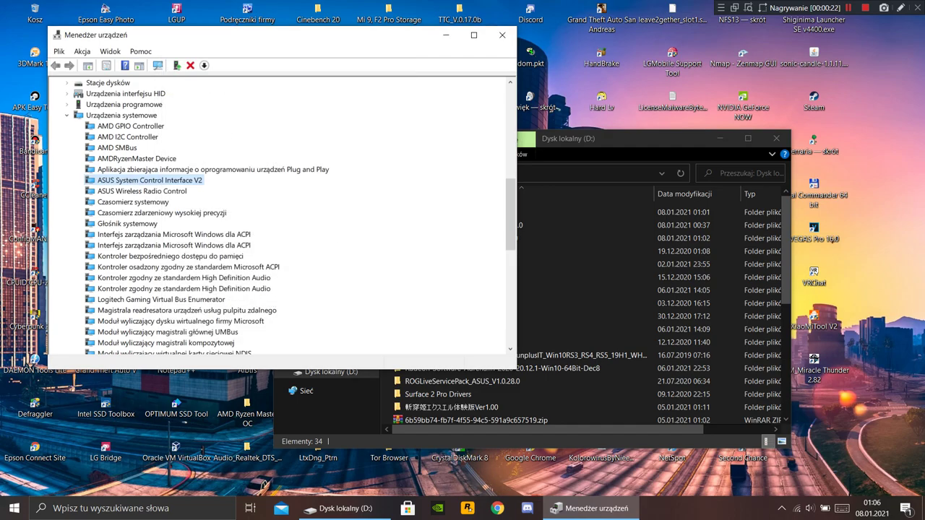
pyautogui.moveTo(325, 35); pyautogui.dragTo(318, 133)
pyautogui.click(391, 70)
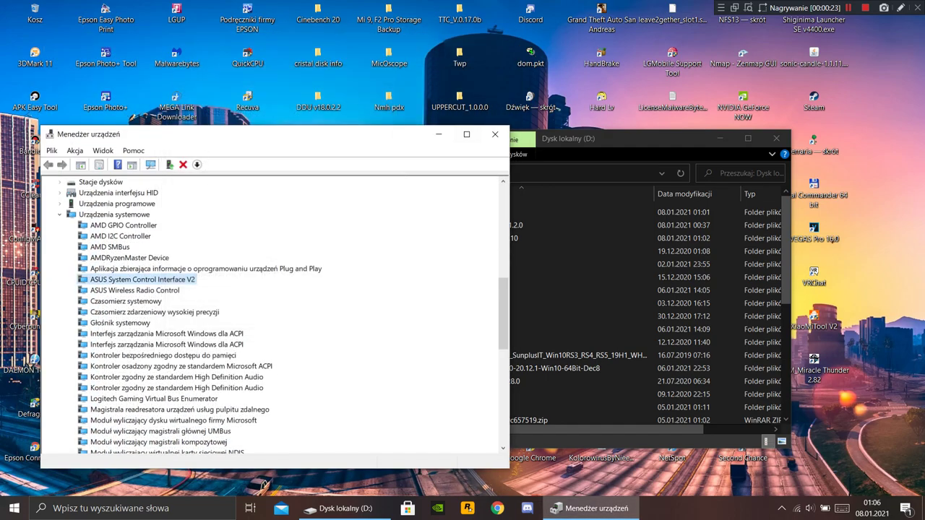
pyautogui.click(497, 134)
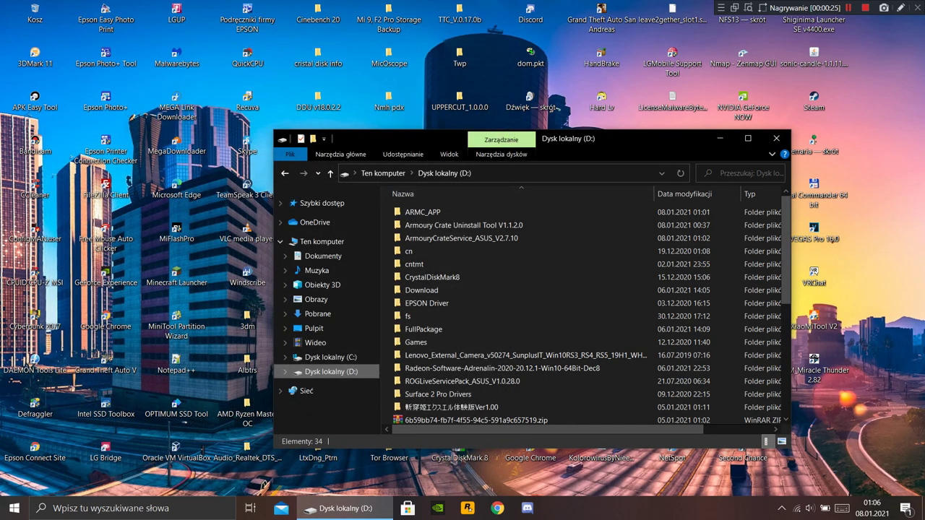
# - Maximize the drive D: window and run ArmouryCrateSetup.exe from the ARMC_APP folder as administrator
pyautogui.scroll(-3, 585, 315)
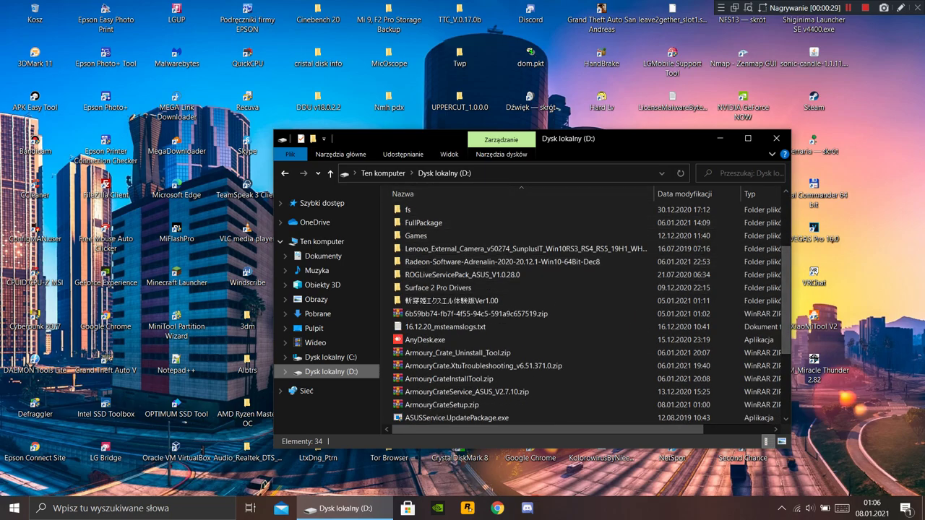
pyautogui.click(748, 138)
pyautogui.scroll(2, 333, 224)
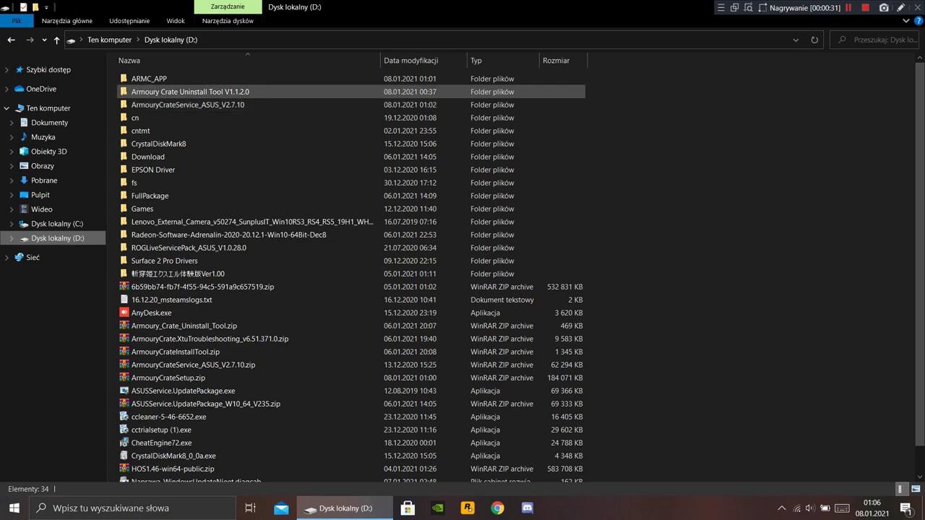
pyautogui.click(211, 105)
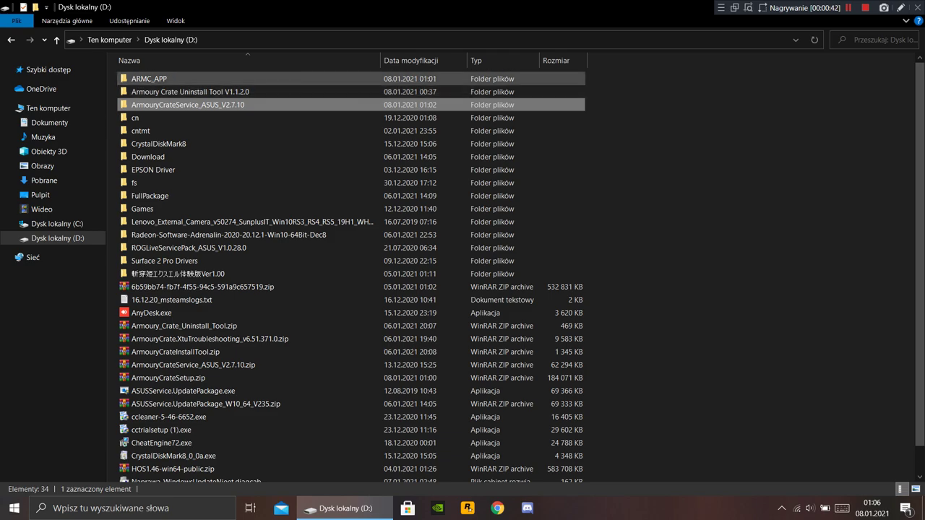
pyautogui.doubleClick(159, 78)
pyautogui.click(170, 92)
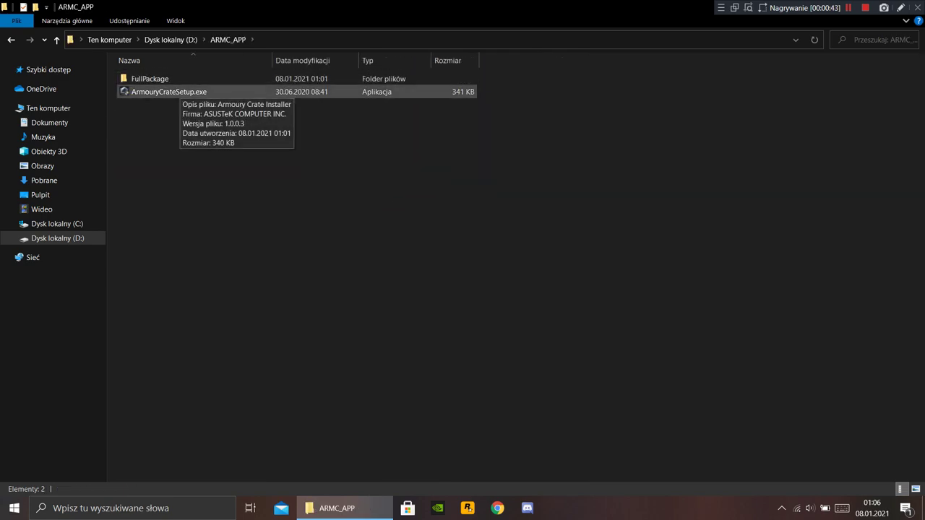
pyautogui.rightClick(196, 92)
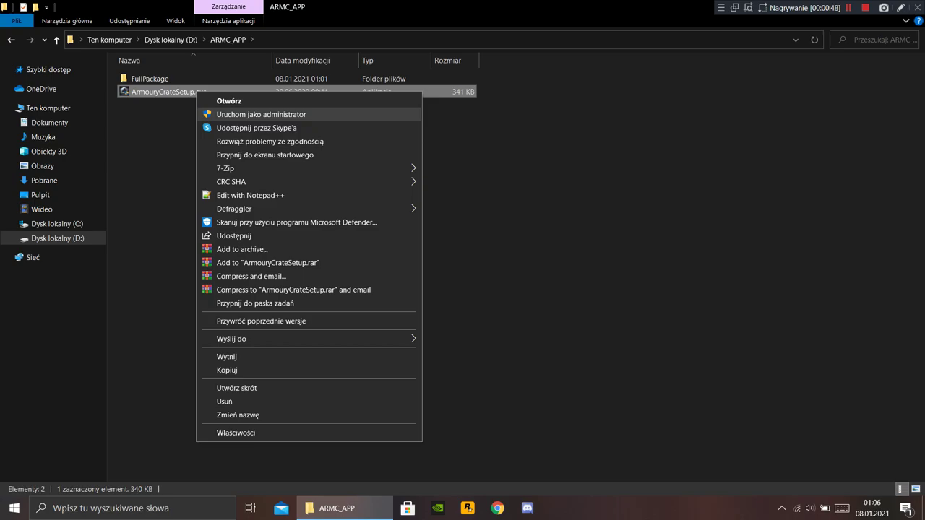
pyautogui.click(250, 114)
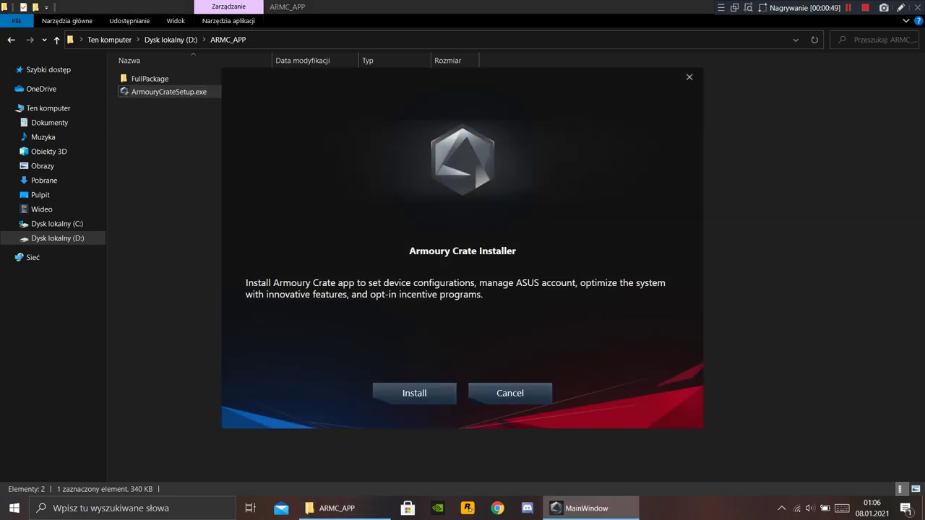
# - Shrink the folder window behind the Armoury Crate Installer, install the app and finish without launching it
pyautogui.moveTo(434, 7); pyautogui.dragTo(265, 267)
pyautogui.click(405, 217)
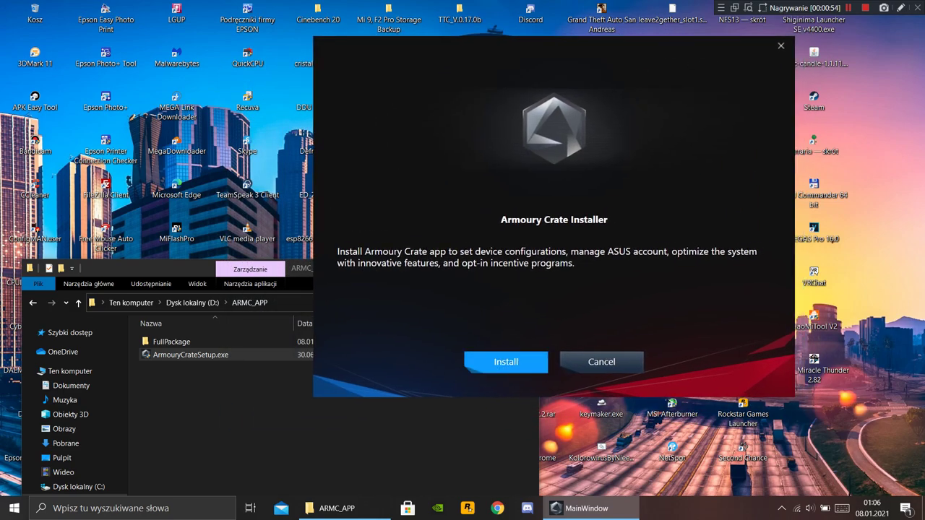
pyautogui.click(506, 362)
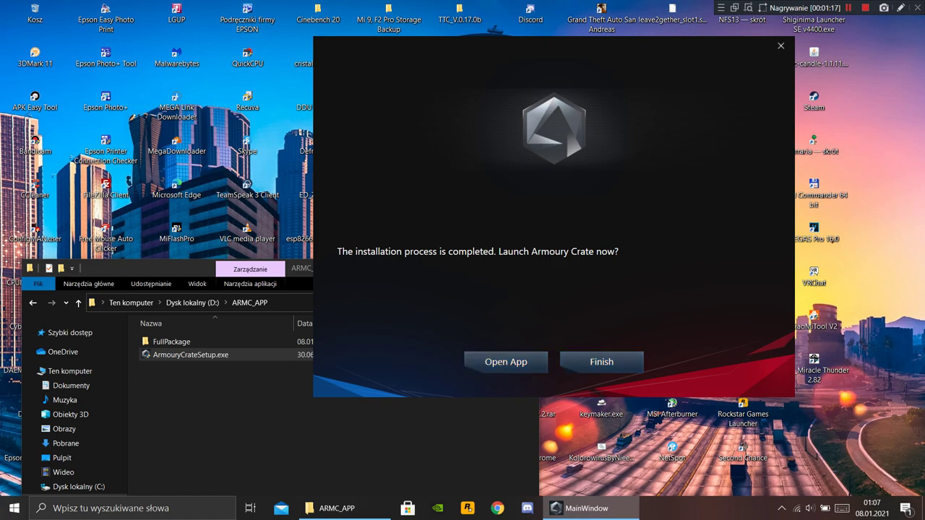
pyautogui.click(601, 363)
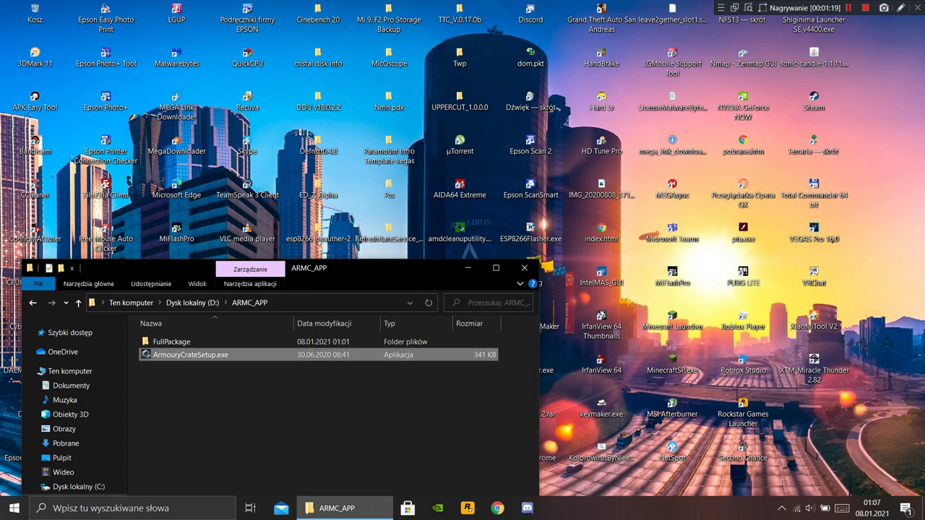
# - Close the ARMC_APP folder window and open the power options in Start
pyautogui.click(524, 268)
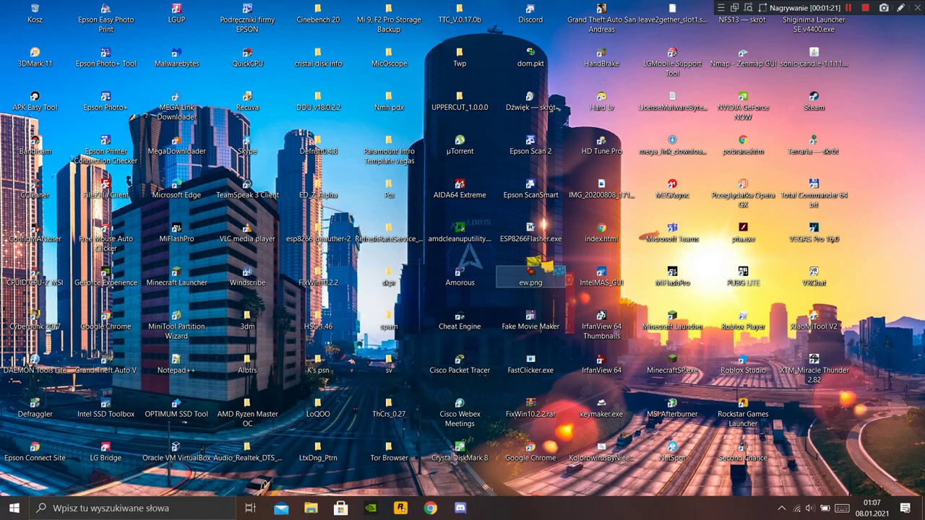
pyautogui.click(14, 508)
pyautogui.click(14, 482)
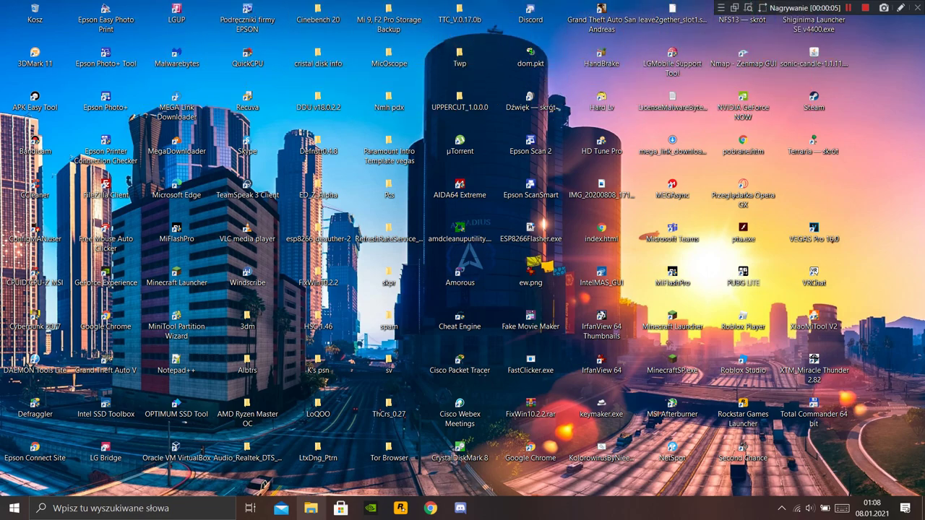
# - Open a maximized File Explorer window and go to the ROGLiveServicePack_ASUS_V1.0.28.0 folder on drive D:
pyautogui.click(311, 508)
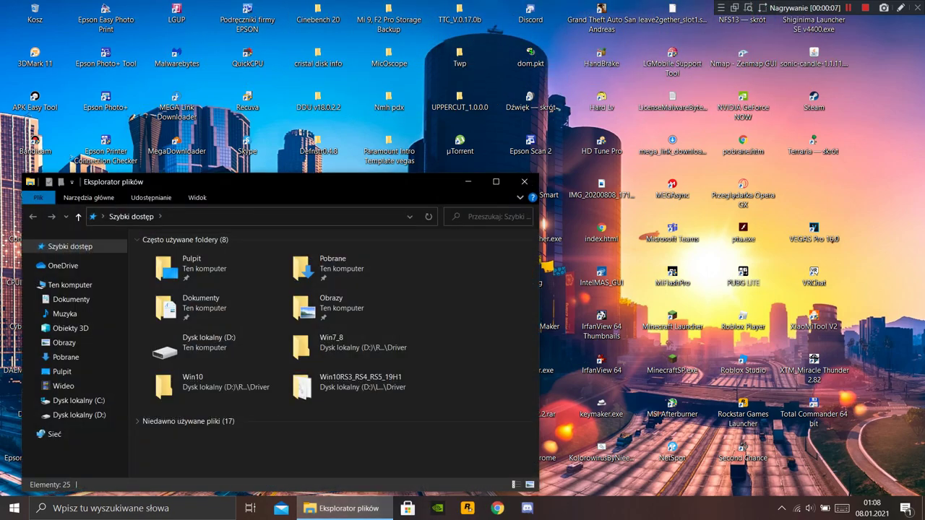
pyautogui.click(502, 182)
pyautogui.click(58, 237)
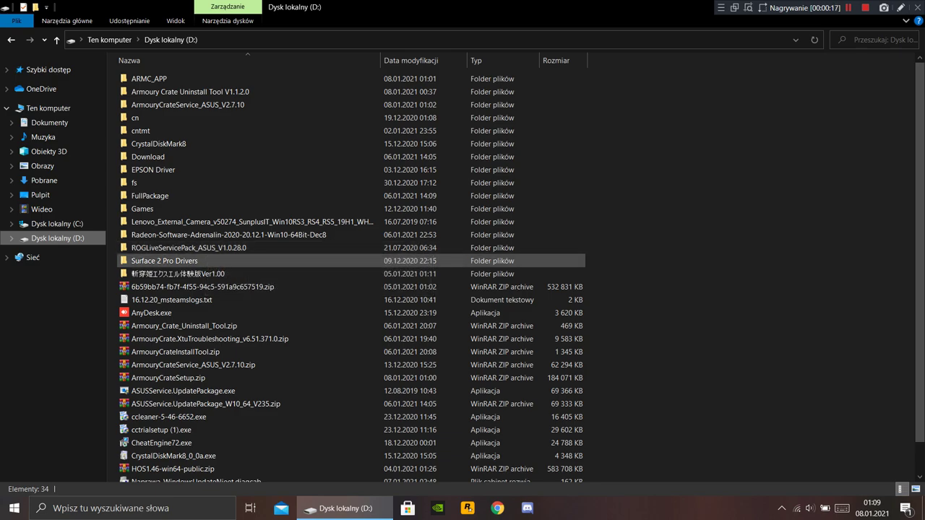
pyautogui.doubleClick(166, 261)
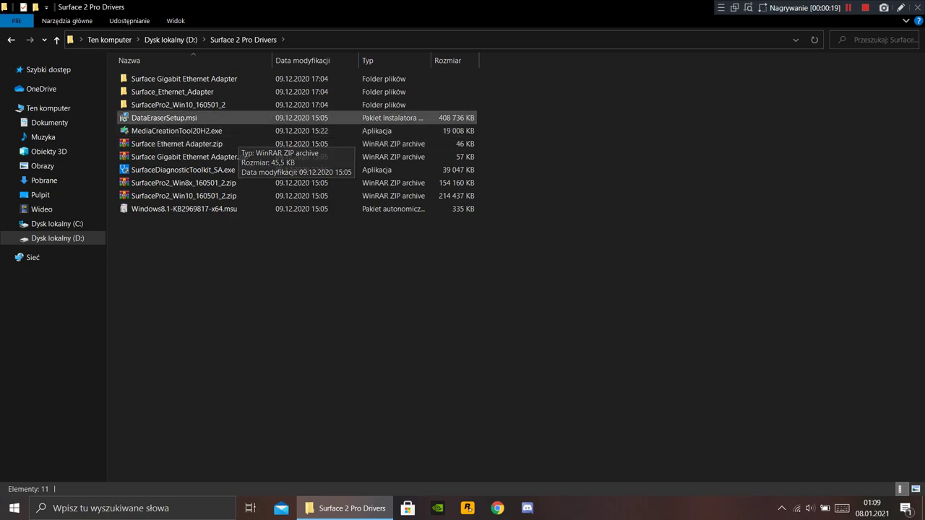
pyautogui.click(171, 40)
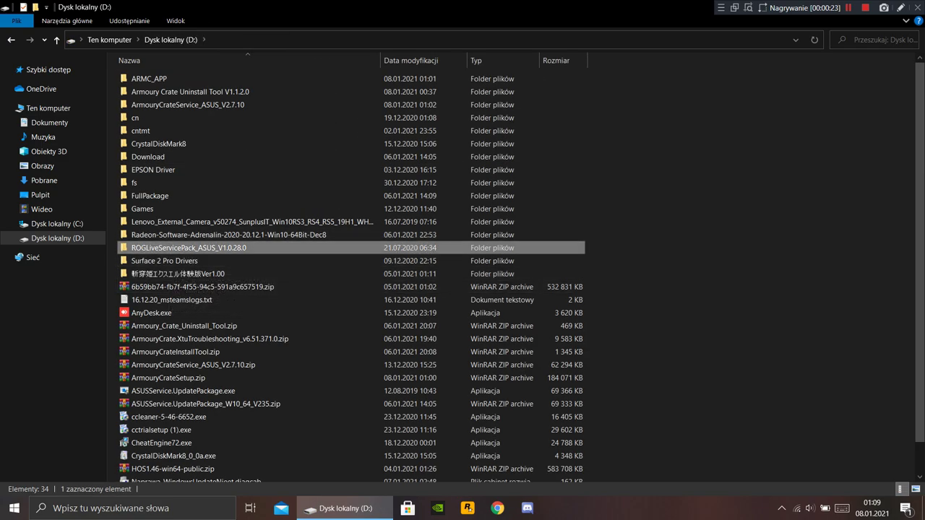
pyautogui.doubleClick(188, 248)
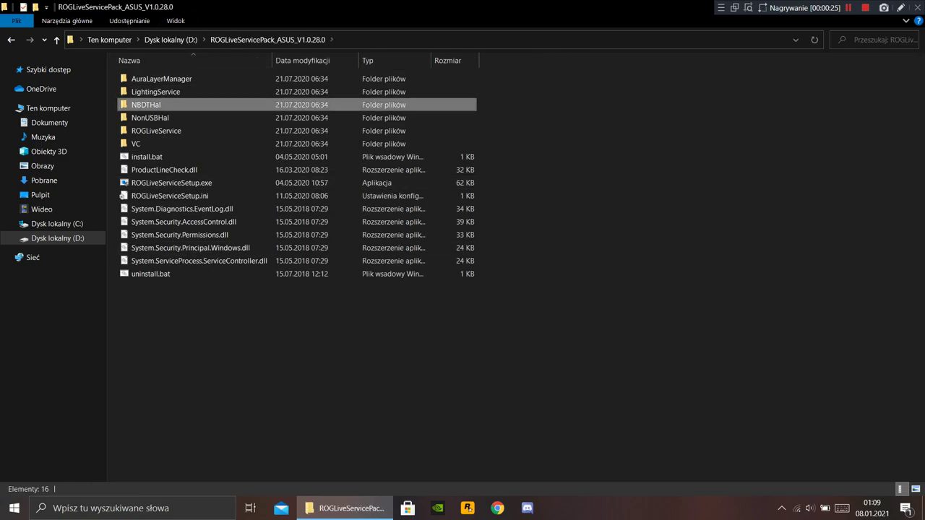
# - Run install.bat from the ROGLiveServicePack_ASUS_V1.0.28.0 folder as administrator, then restore the folder window to a smaller size and close it
pyautogui.click(145, 105)
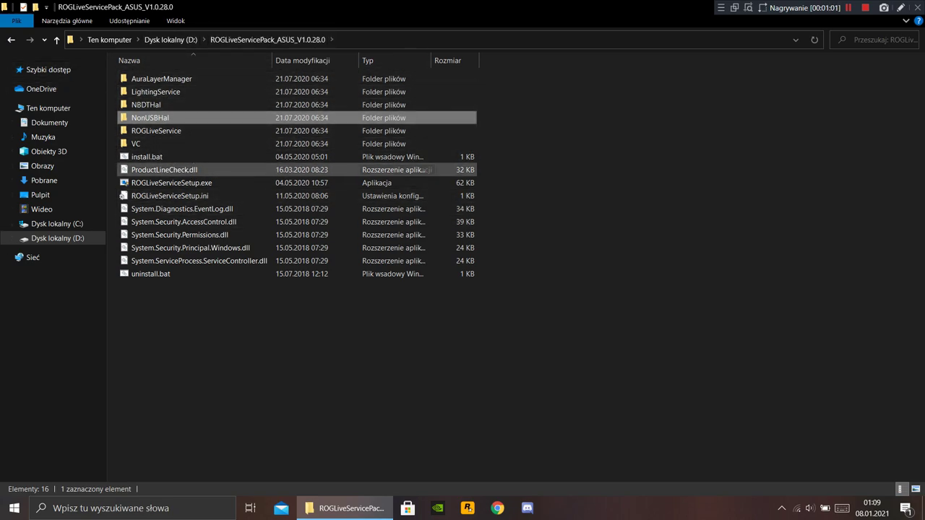
pyautogui.click(153, 155)
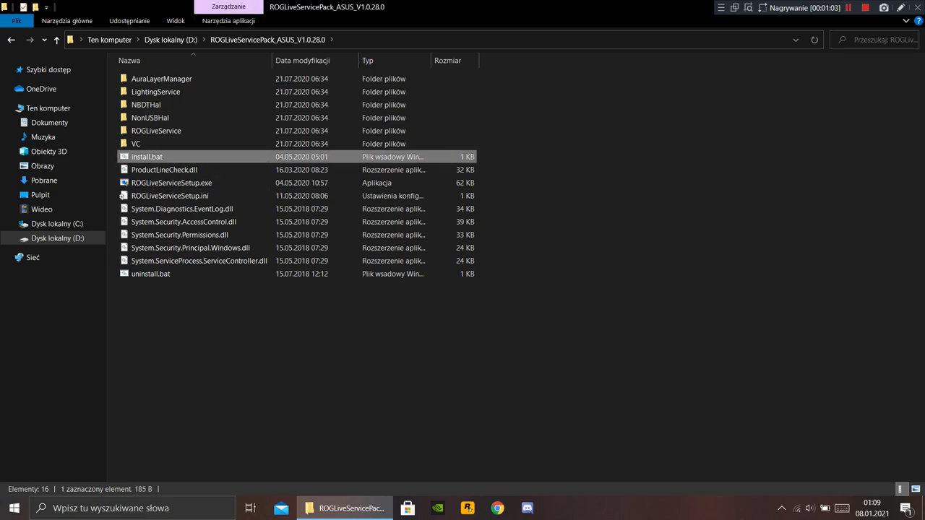
pyautogui.rightClick(169, 157)
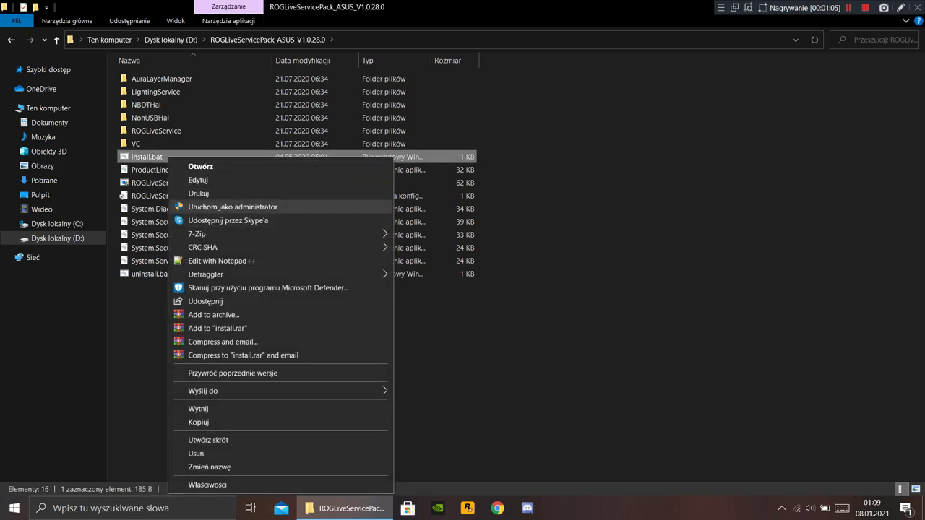
pyautogui.click(152, 182)
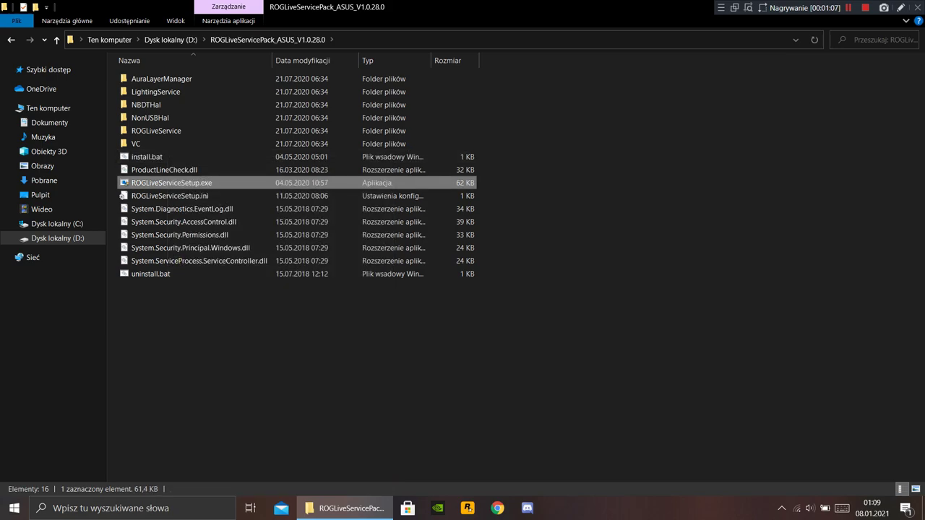
pyautogui.click(163, 157)
pyautogui.rightClick(165, 157)
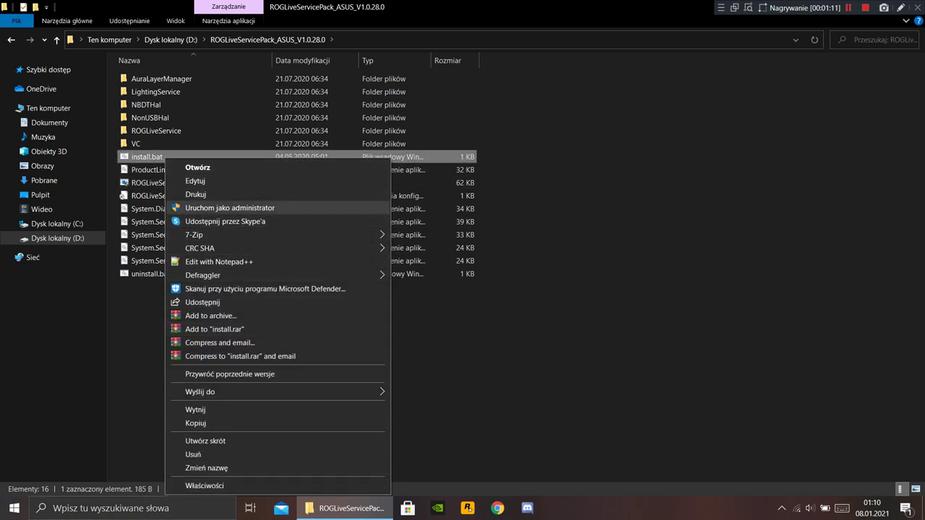
pyautogui.click(224, 208)
pyautogui.moveTo(589, 7); pyautogui.dragTo(464, 255)
pyautogui.click(642, 254)
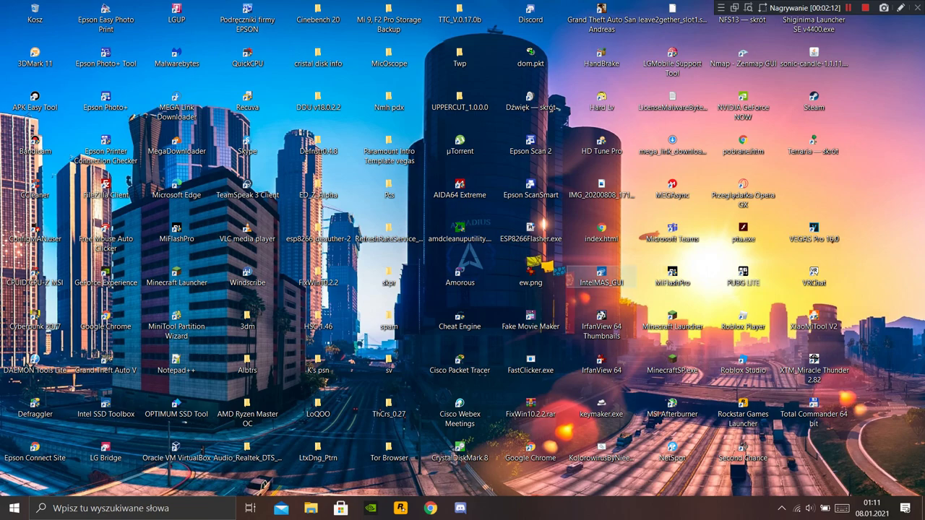
# - Look over the running processes in Task Manager, including ROG Live Service and LightingService, and close Task Manager
pyautogui.rightClick(600, 508)
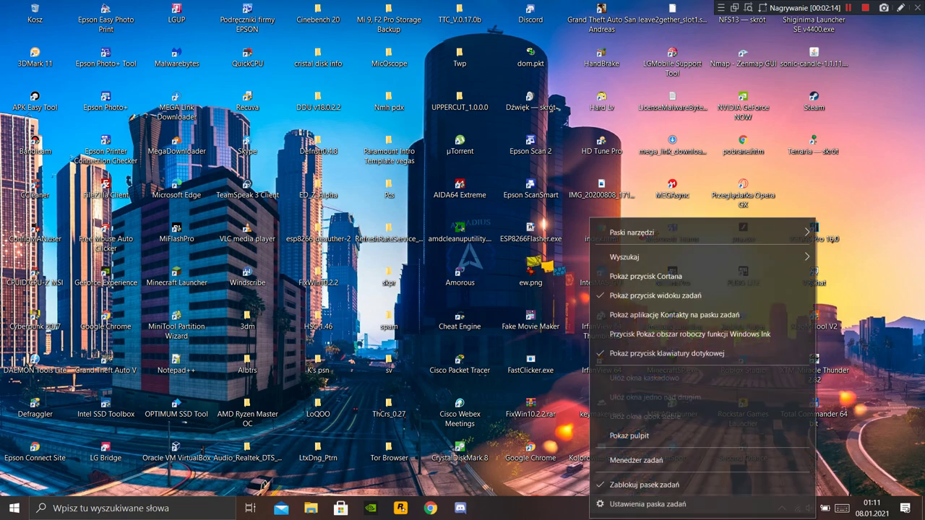
pyautogui.click(629, 461)
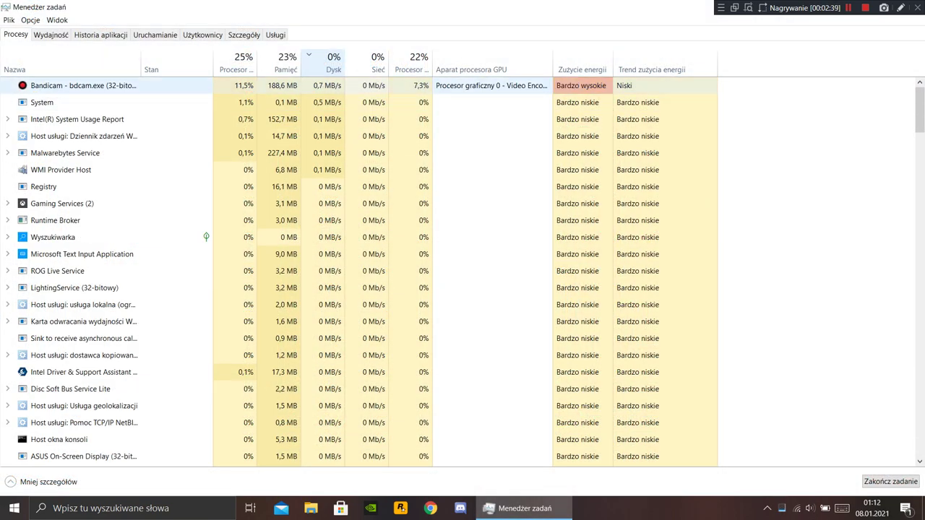
pyautogui.click(332, 86)
pyautogui.moveTo(375, 7); pyautogui.dragTo(412, 144)
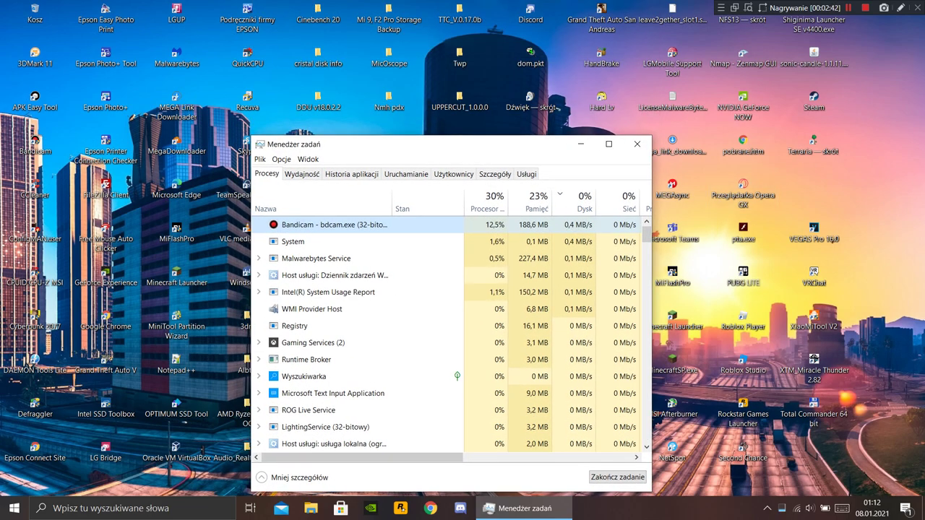
pyautogui.click(636, 144)
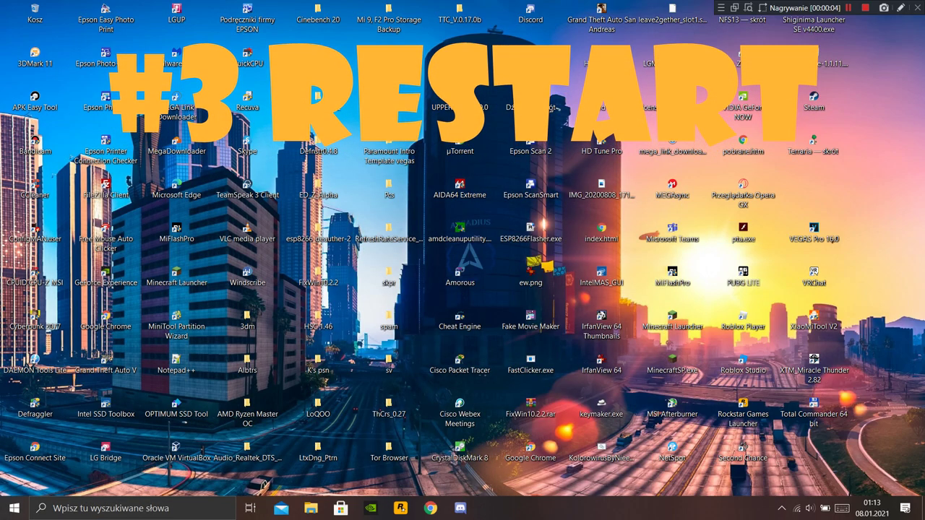
# - Open MyASUS from Start, view its home screen and list of sections, and close it
pyautogui.click(781, 507)
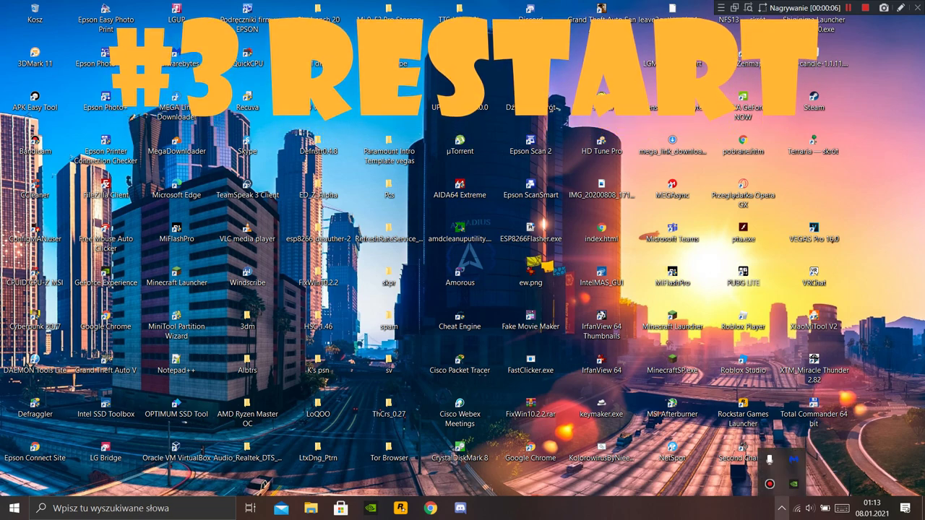
pyautogui.click(852, 448)
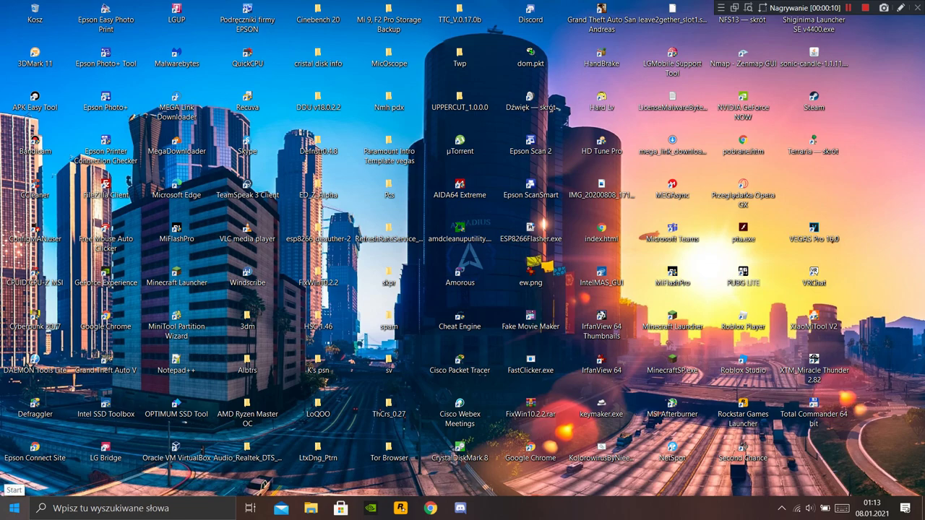
pyautogui.click(15, 508)
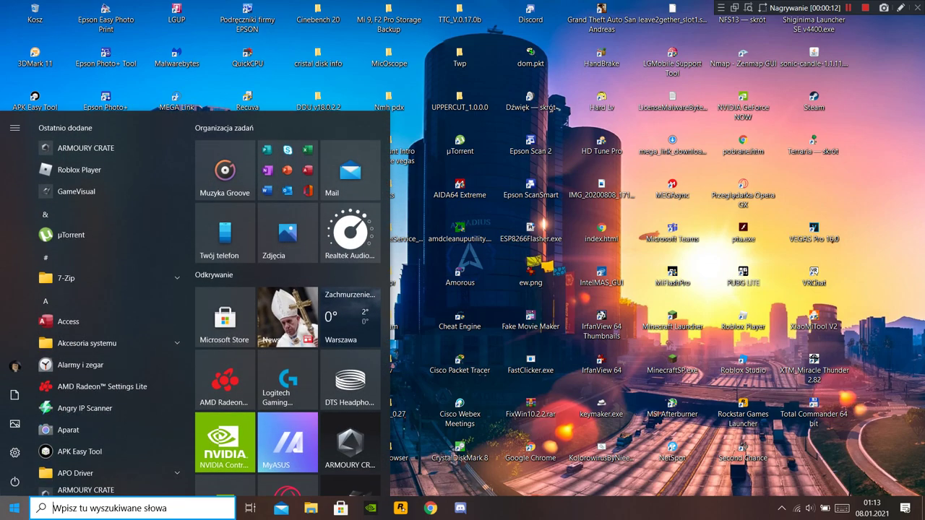
pyautogui.scroll(-1, 318, 347)
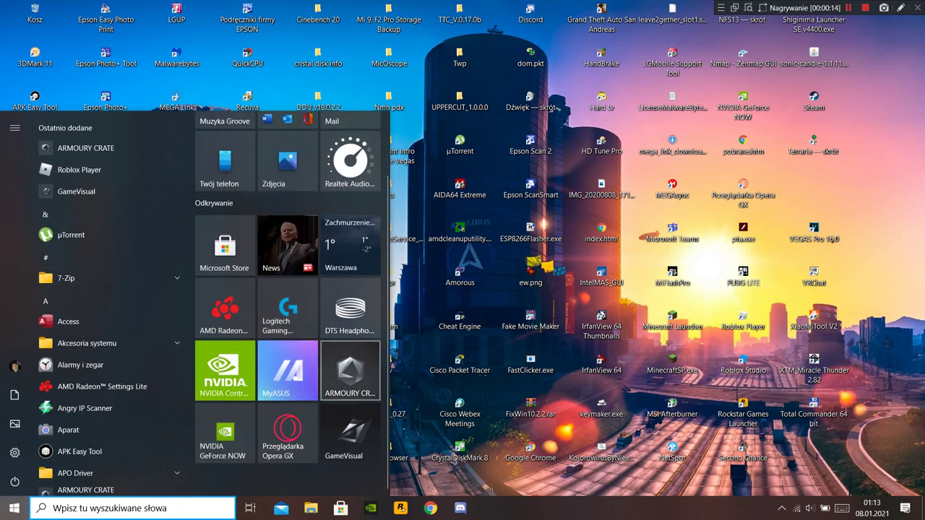
pyautogui.click(288, 370)
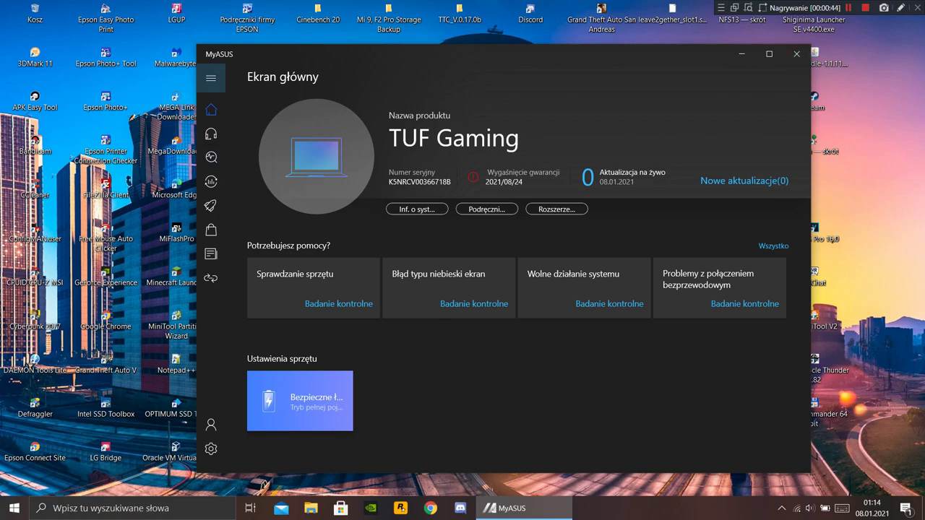
pyautogui.click(211, 78)
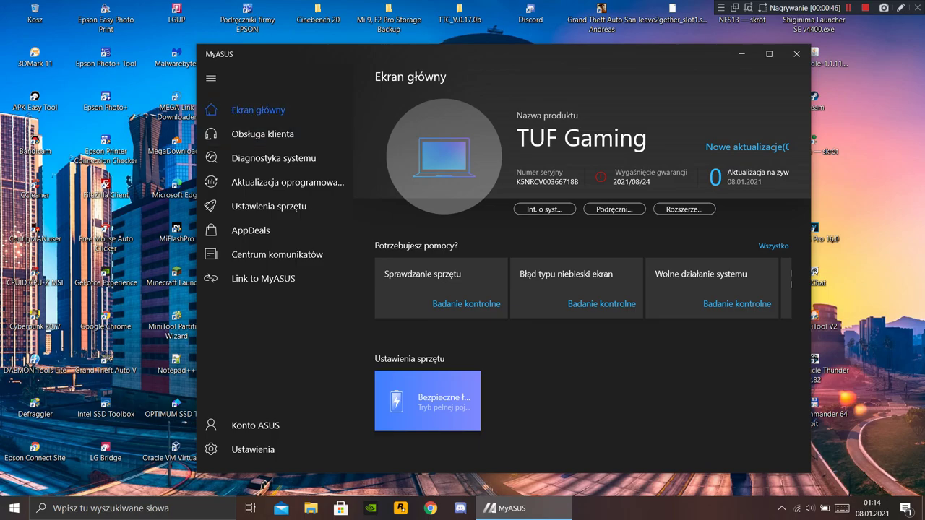
pyautogui.click(796, 54)
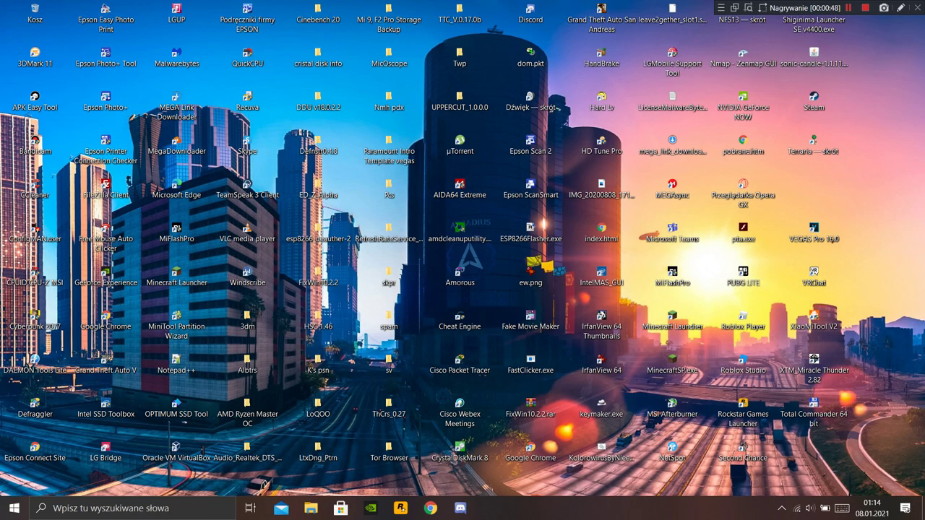
# - Launch Armoury Crate from Start and agree to its Privacy Policy
pyautogui.click(15, 508)
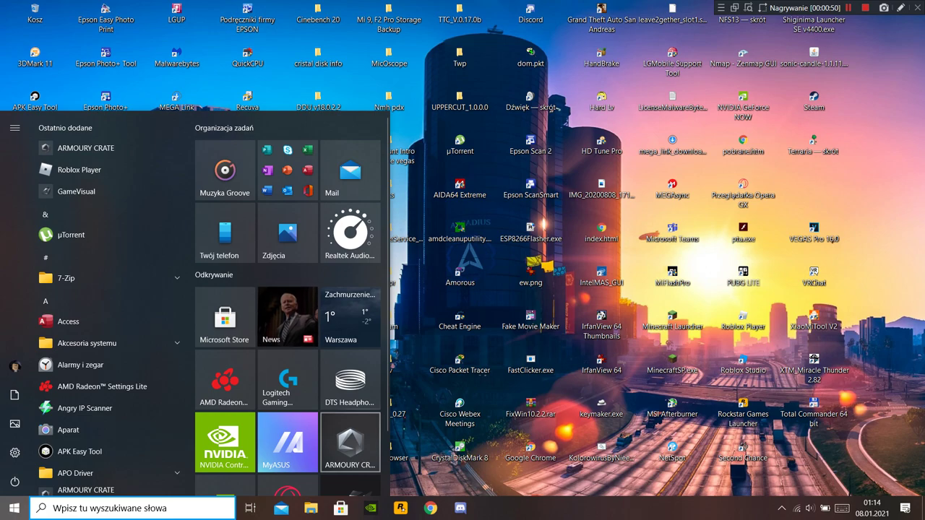
pyautogui.click(350, 442)
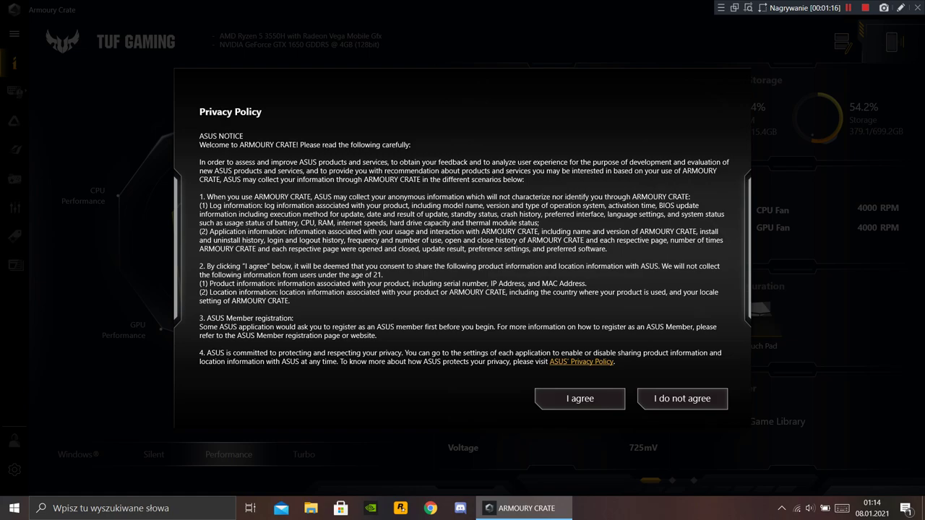
pyautogui.click(579, 398)
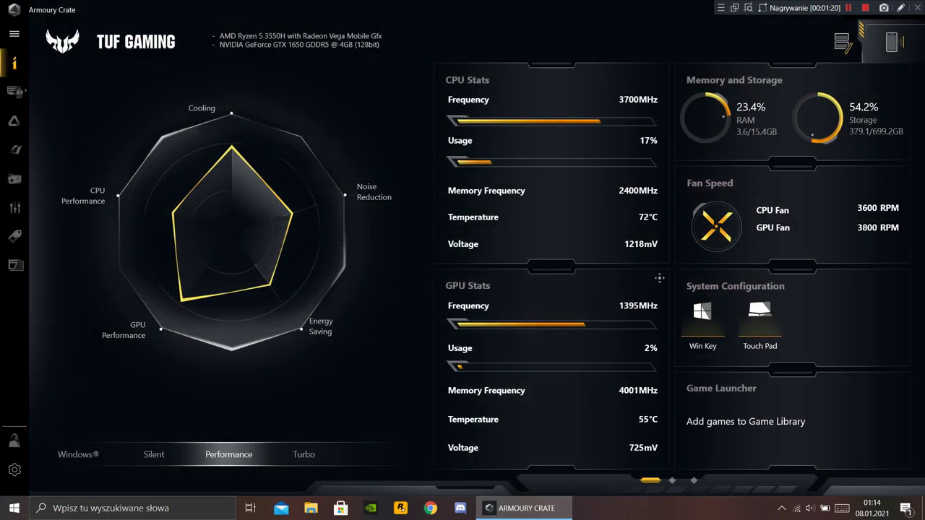
# - Look through all the Home dashboard cards, from CPU and GPU stats to Scenario Profiles and My Profile
pyautogui.scroll(-1, 551, 318)
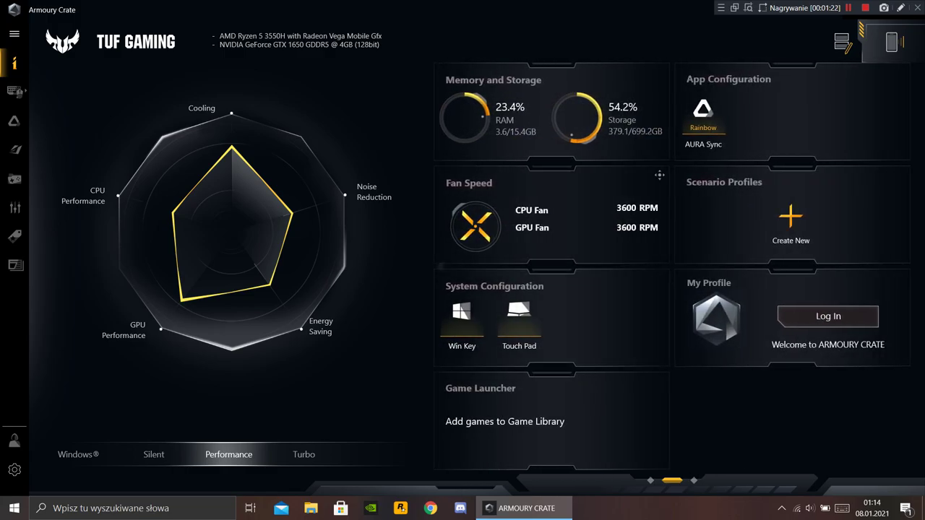
pyautogui.hscroll(-1, 659, 175)
pyautogui.hscroll(2, 659, 175)
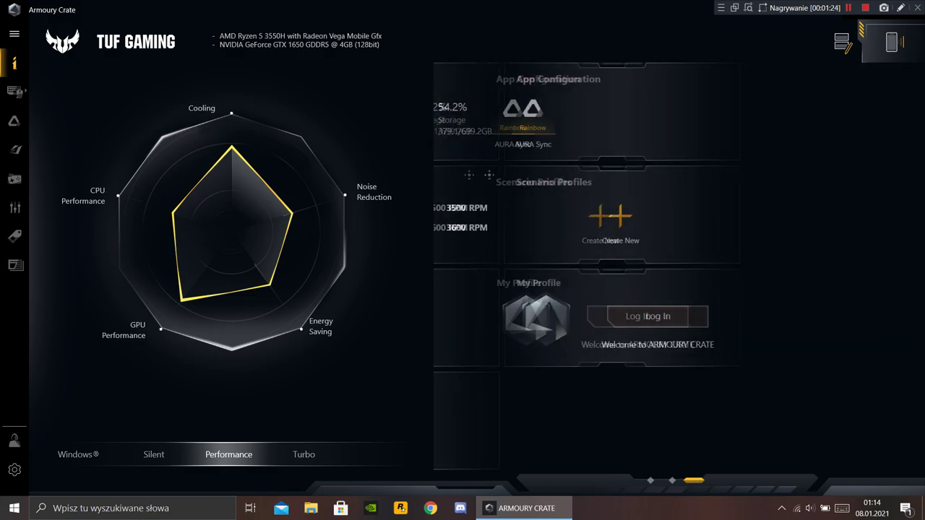
pyautogui.hscroll(-1, 659, 175)
pyautogui.scroll(1, 551, 215)
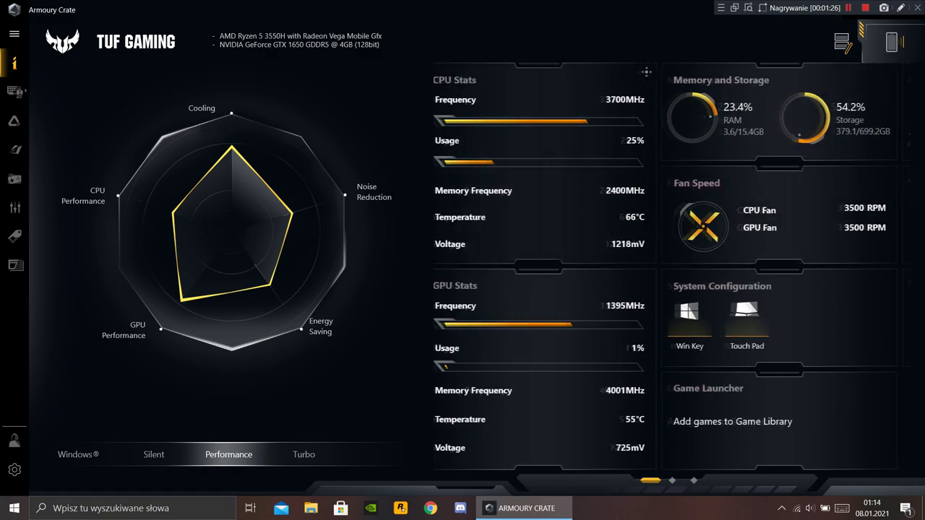
pyautogui.scroll(-1, 780, 174)
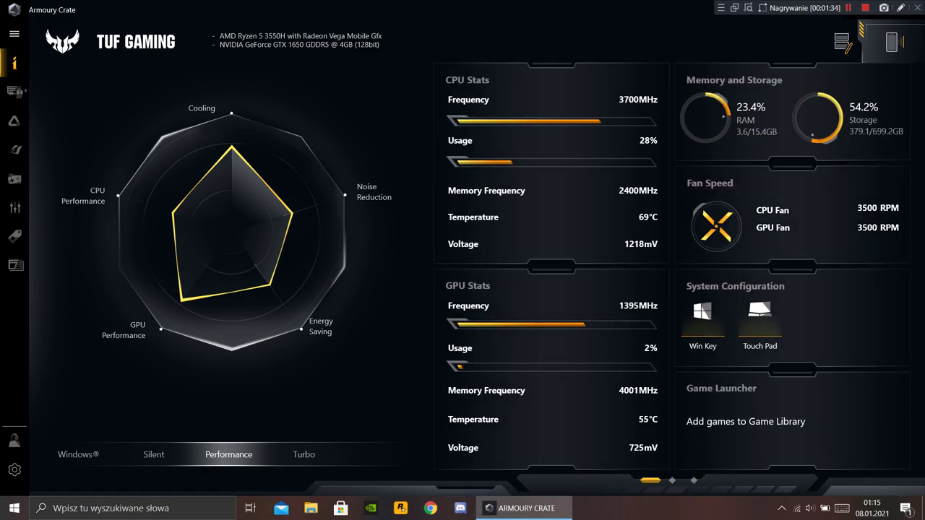
# - Show the section names and look over the Device section's Memory and Firmware update pages, ending on Lighting
pyautogui.click(15, 34)
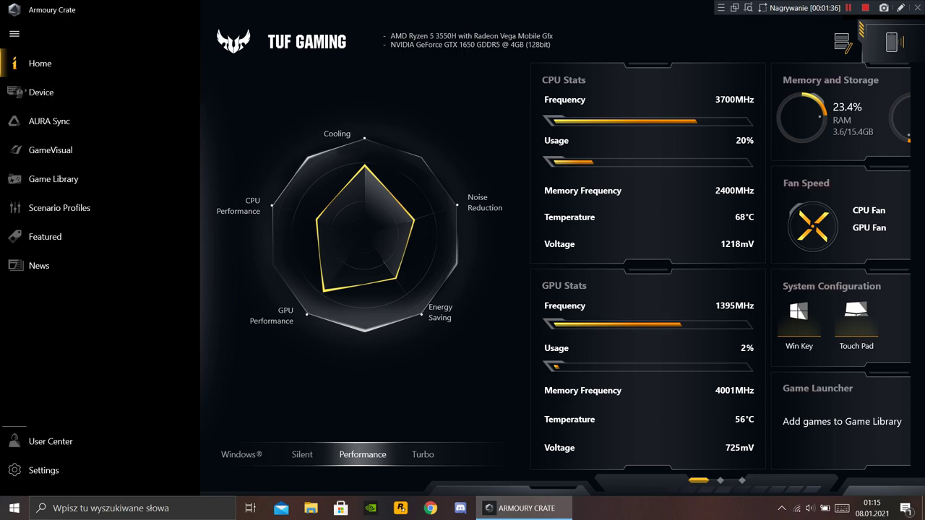
pyautogui.moveTo(41, 93)
pyautogui.click(254, 92)
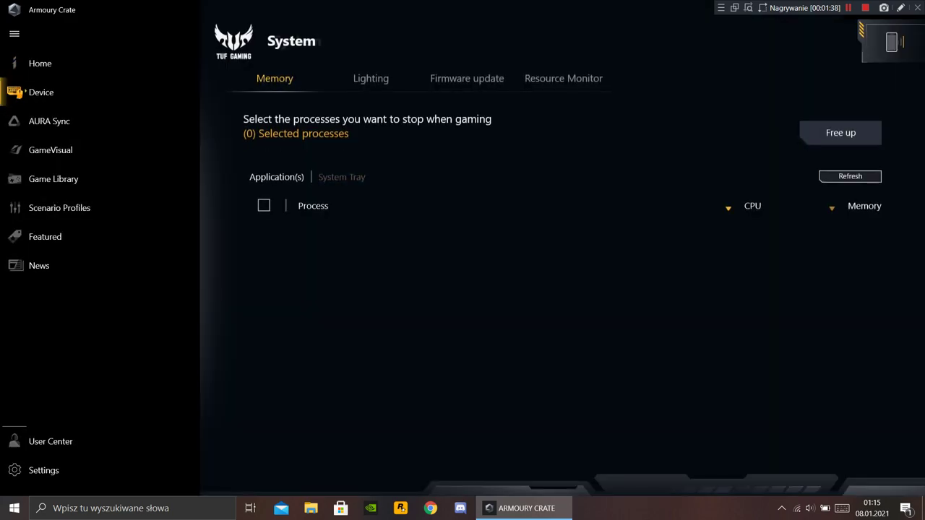
pyautogui.click(466, 78)
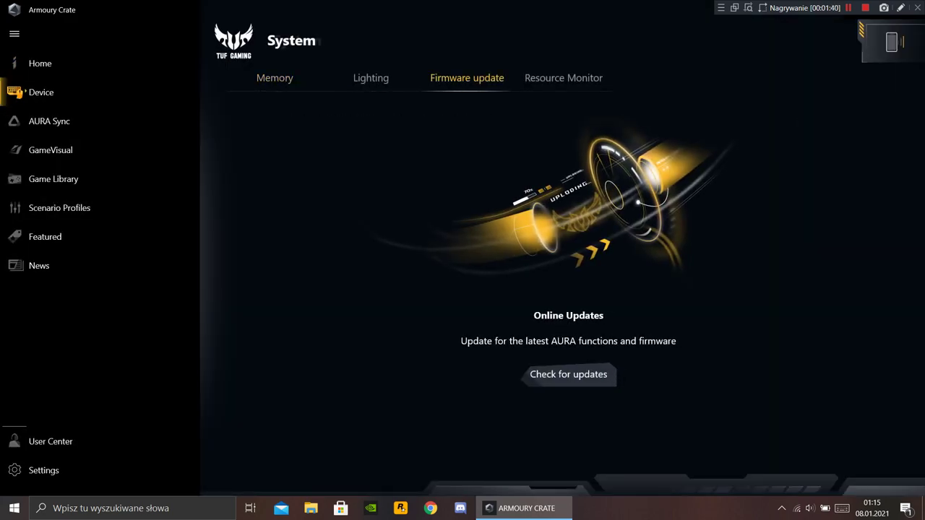
pyautogui.click(370, 78)
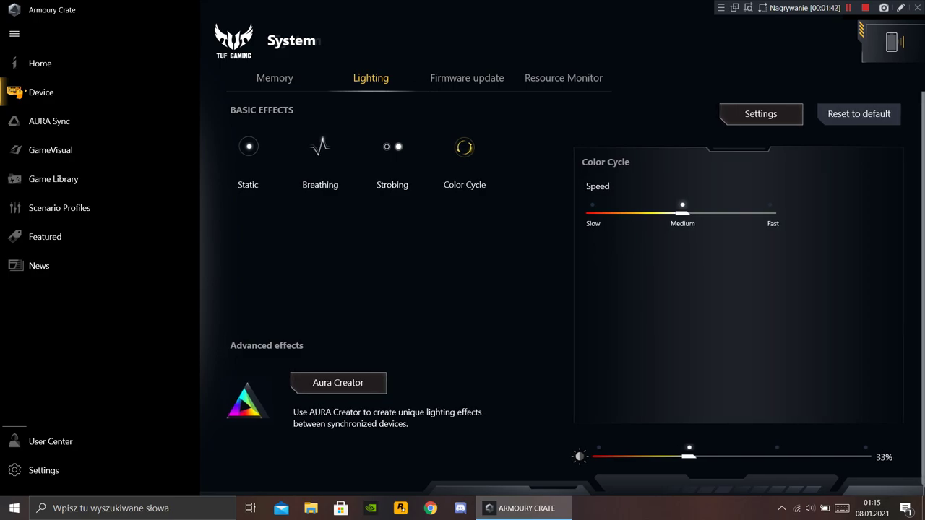
# - Set the Color Cycle speed to Slow and run the lighting brightness through its levels, ending at 0%
pyautogui.moveTo(682, 214); pyautogui.dragTo(592, 213)
pyautogui.moveTo(688, 457); pyautogui.dragTo(599, 457)
pyautogui.click(695, 457)
pyautogui.click(777, 456)
pyautogui.click(865, 457)
pyautogui.press('Left')
pyautogui.press('Left')
pyautogui.press('Left')
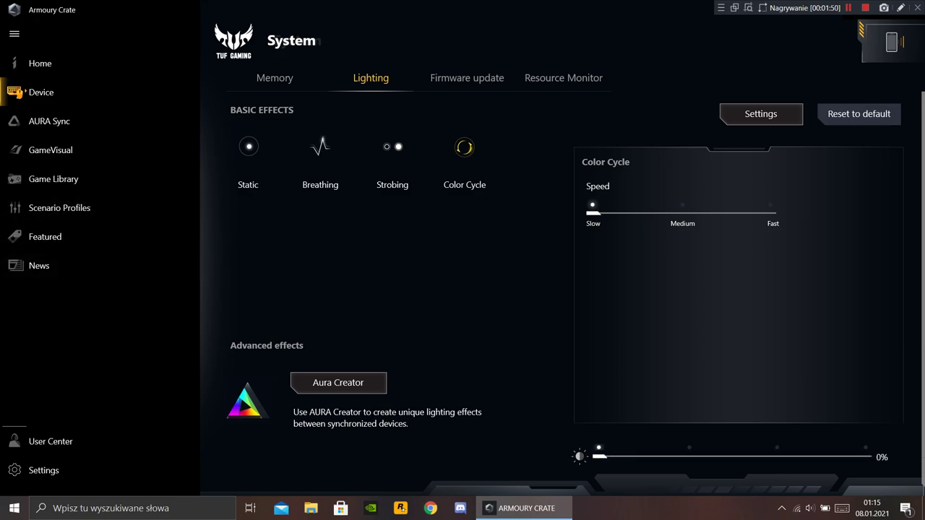
# - Try the lighting brightness at 66% and return it to 0%
pyautogui.scroll(-1, 576, 292)
pyautogui.press('Right')
pyautogui.press('Right')
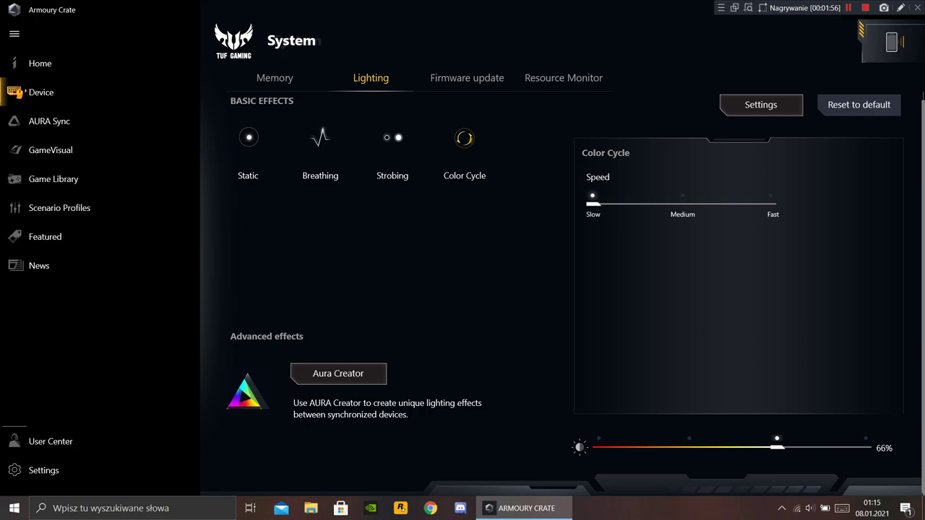
pyautogui.press('Left')
pyautogui.press('Left')
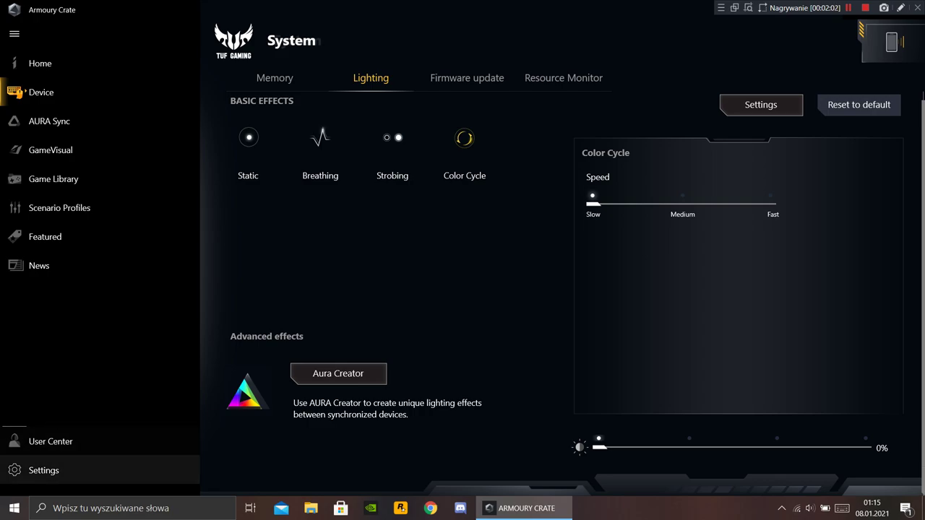
# - Check for updates in the Update Center of the Armoury Crate settings
pyautogui.click(44, 470)
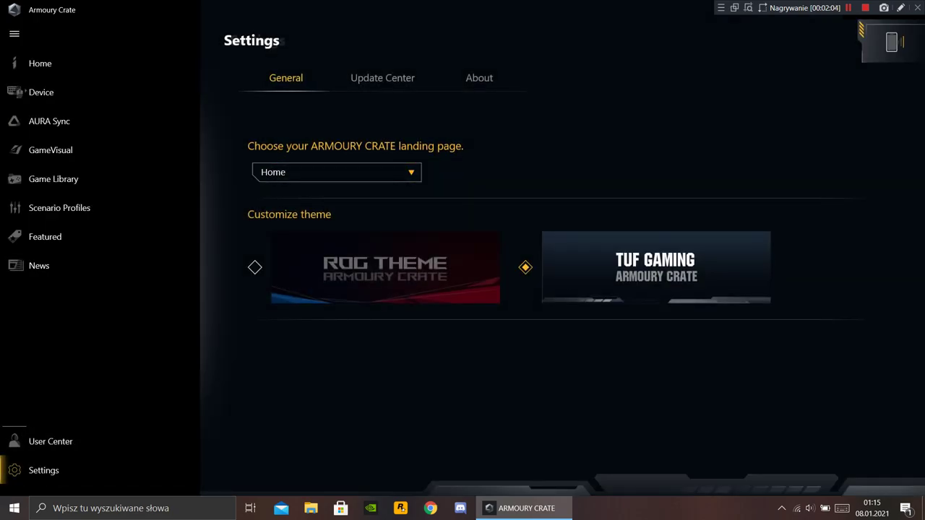
pyautogui.click(382, 78)
pyautogui.click(754, 108)
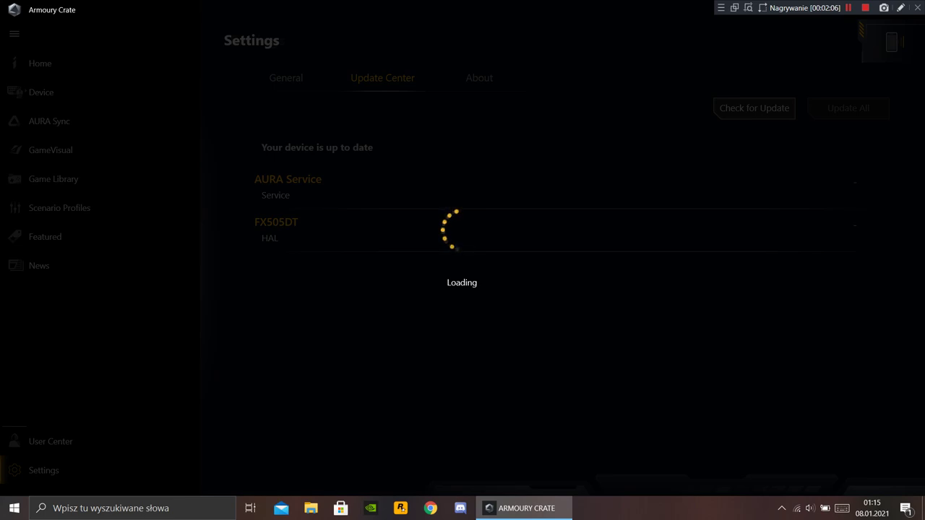